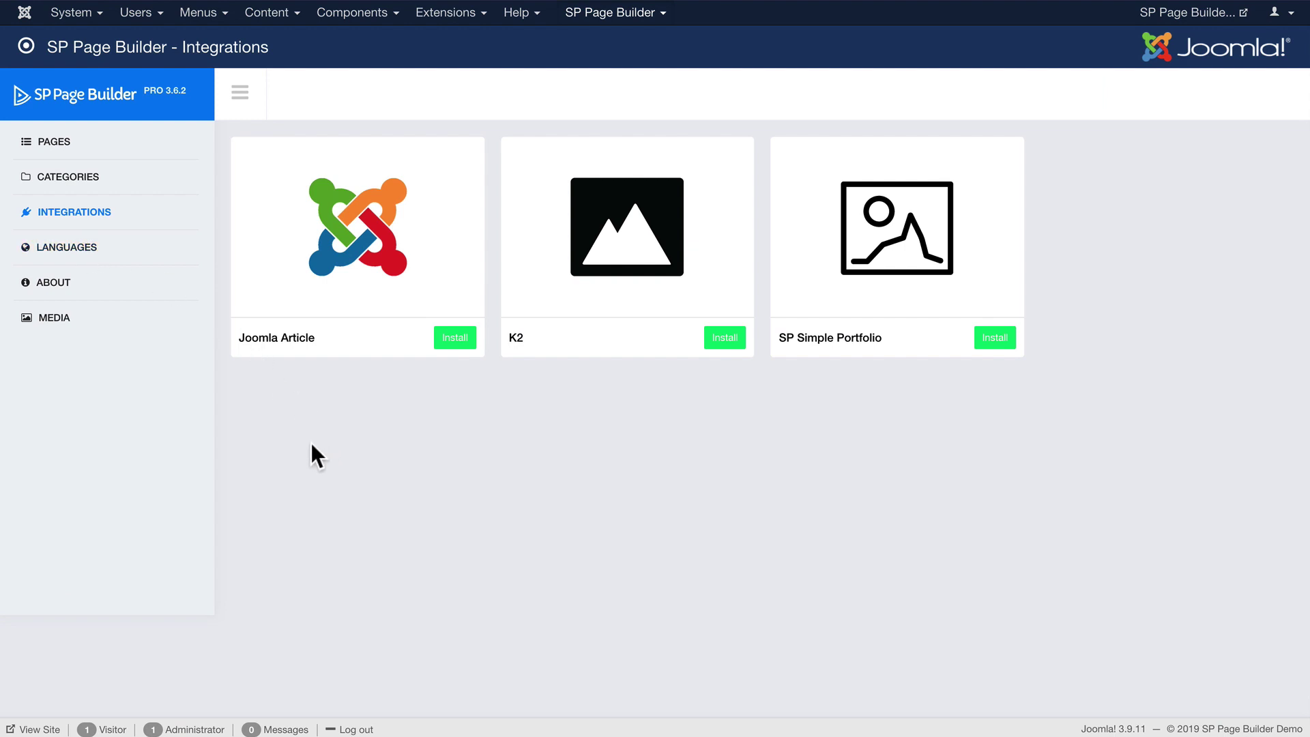
Install the Joomla Article integration card and enable it
click(456, 339)
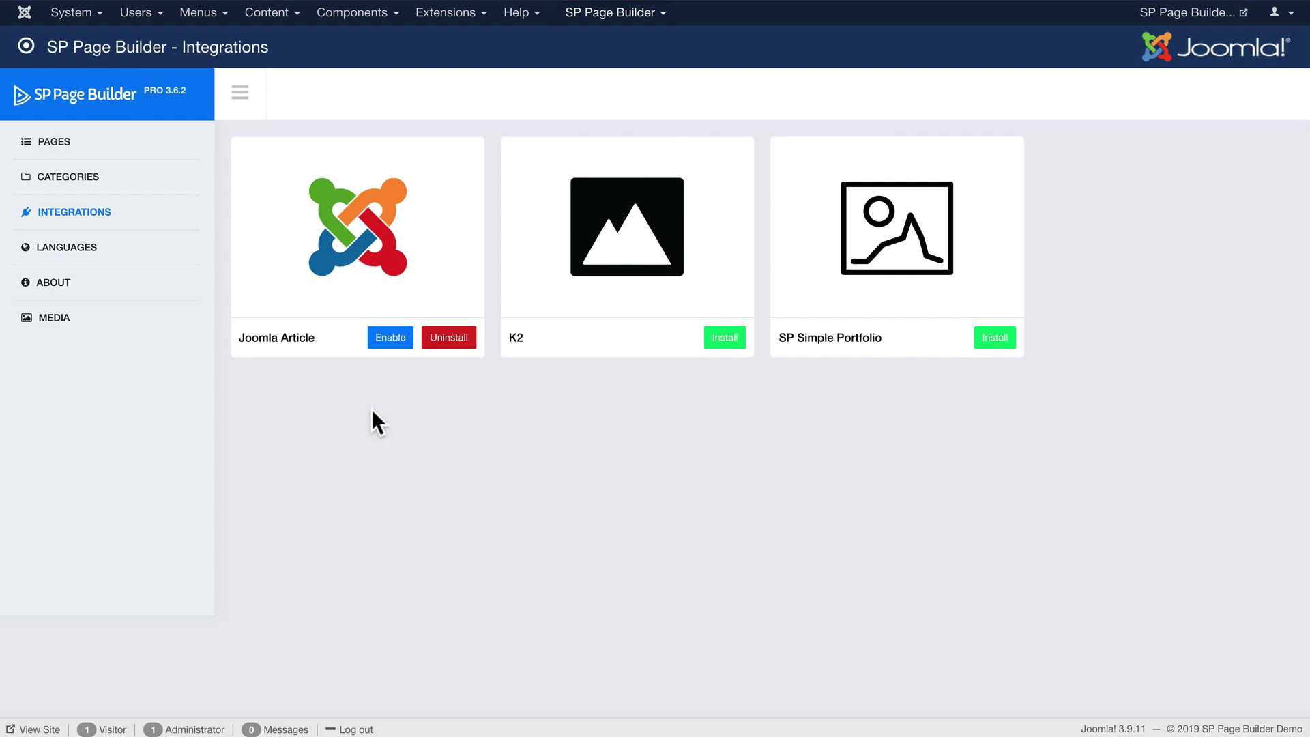
click(372, 345)
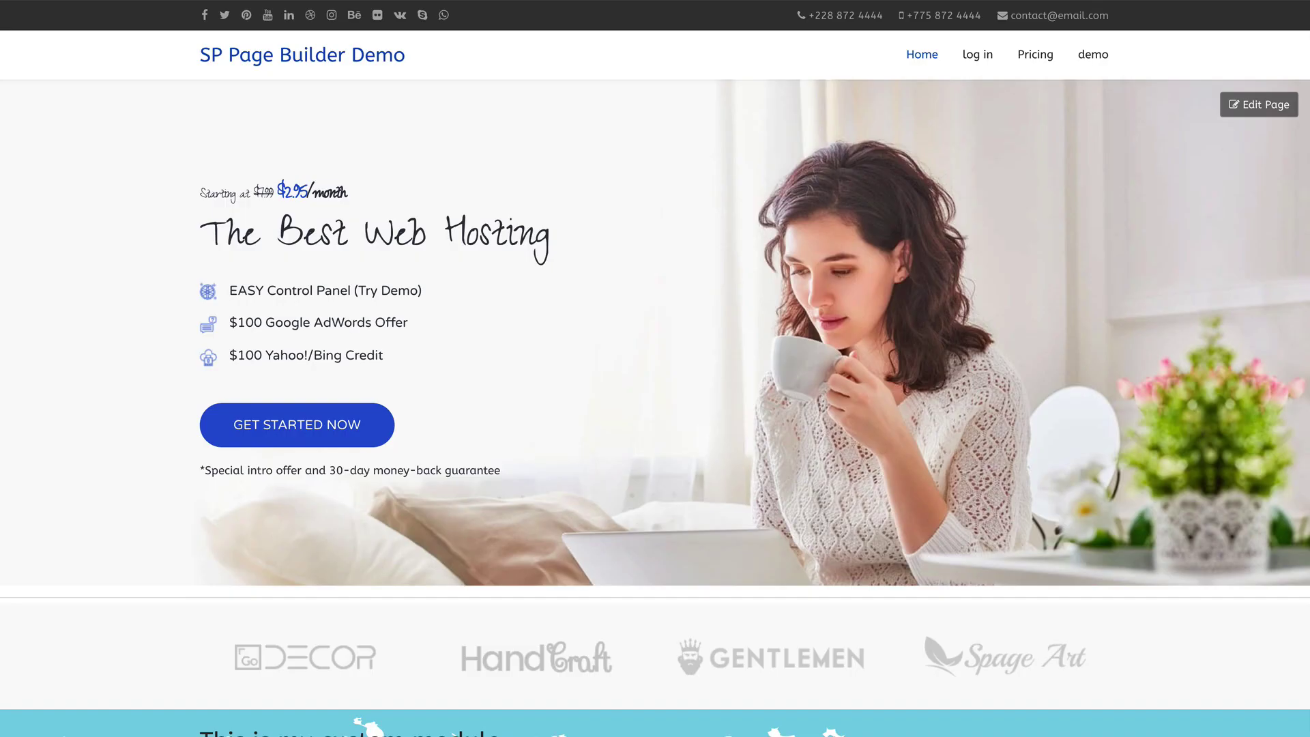
scroll(139, 106, down, 1)
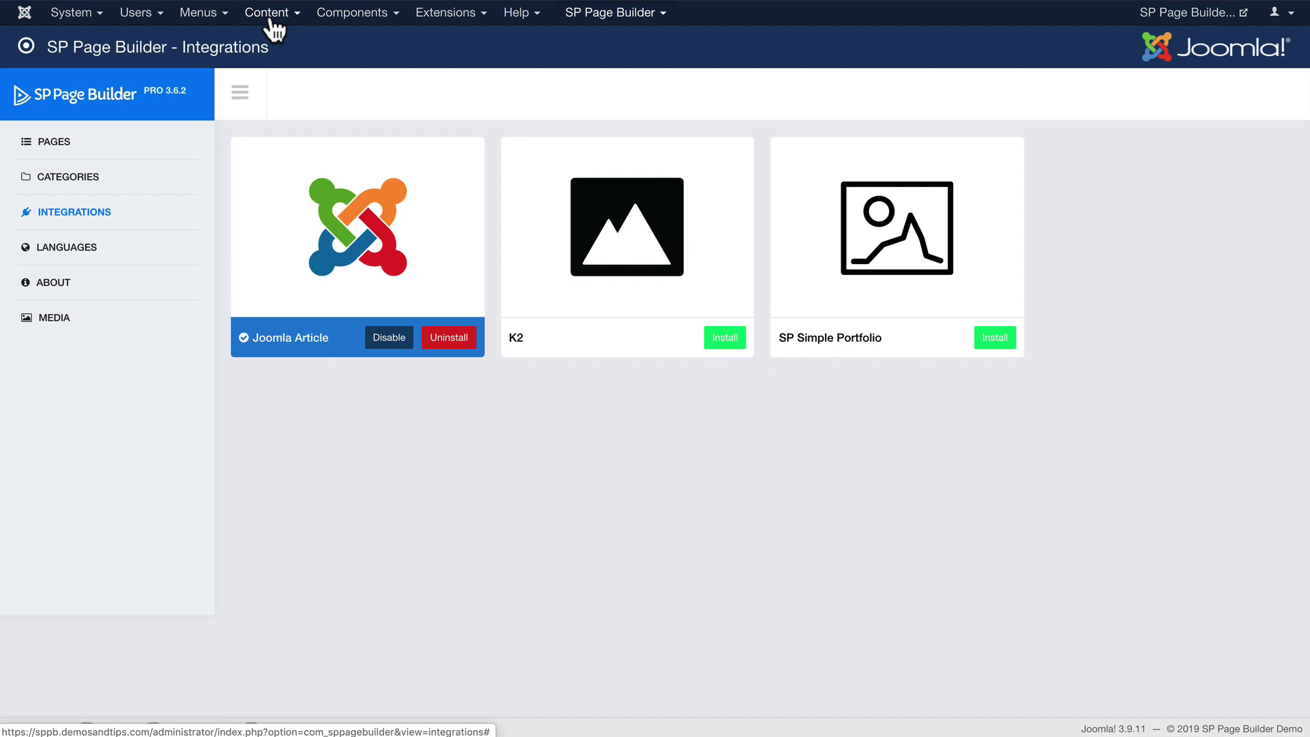
Create an article titled 'This is my test article with sp page builder' and paste lorem ipsum as its body
click(273, 20)
mouse_move(270, 42)
click(399, 42)
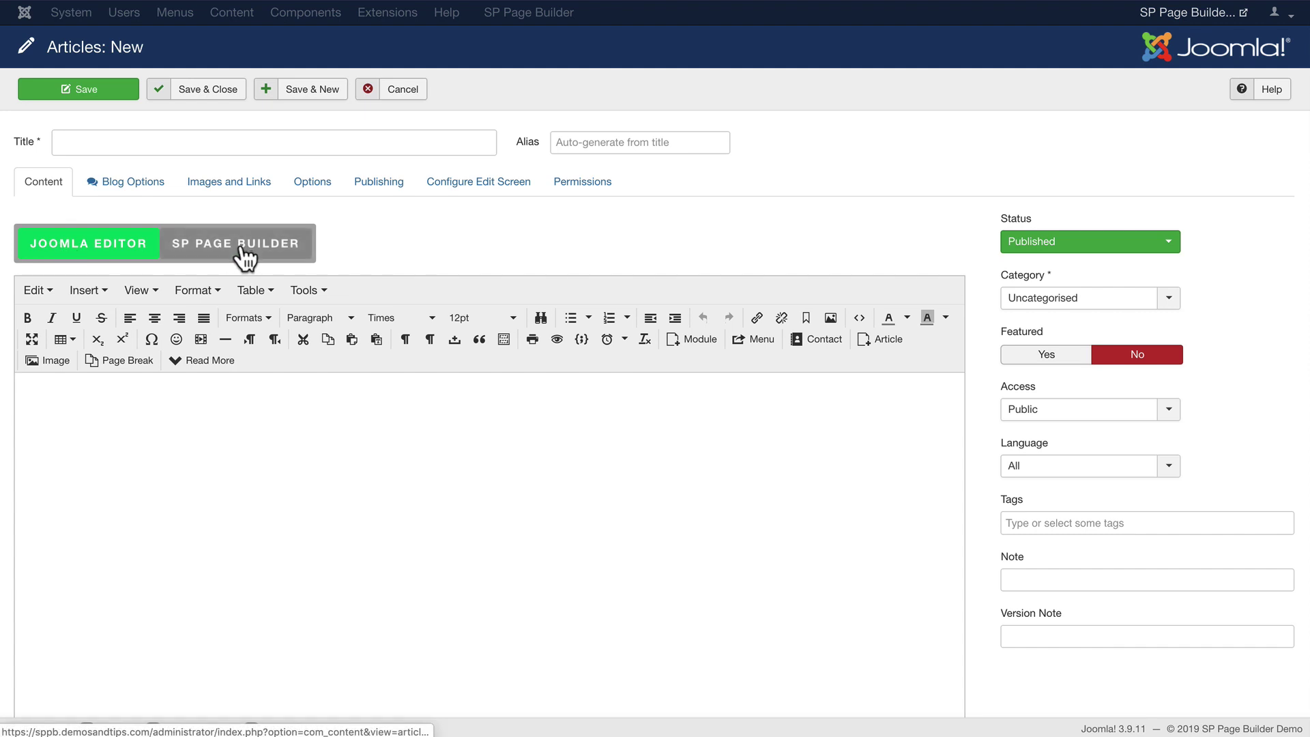
click(135, 145)
text(This)
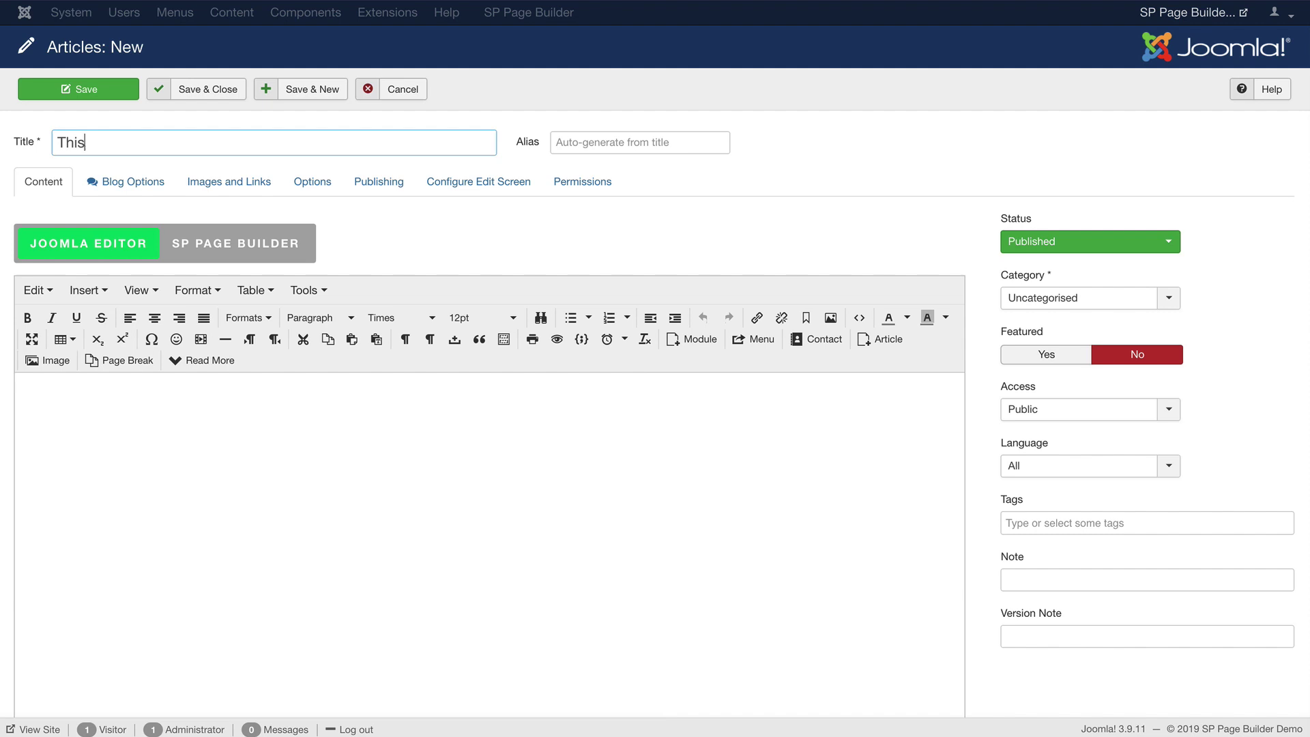
text( is my test article with sp)
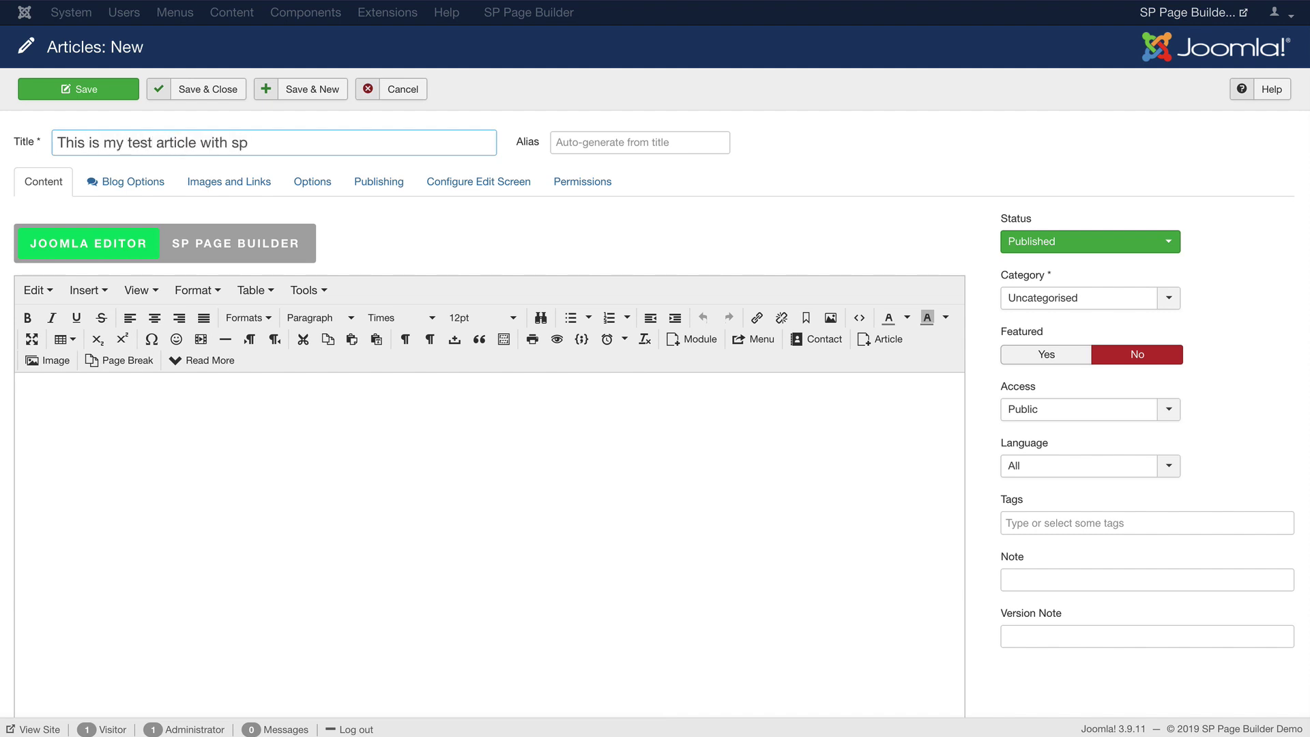
text( page builder)
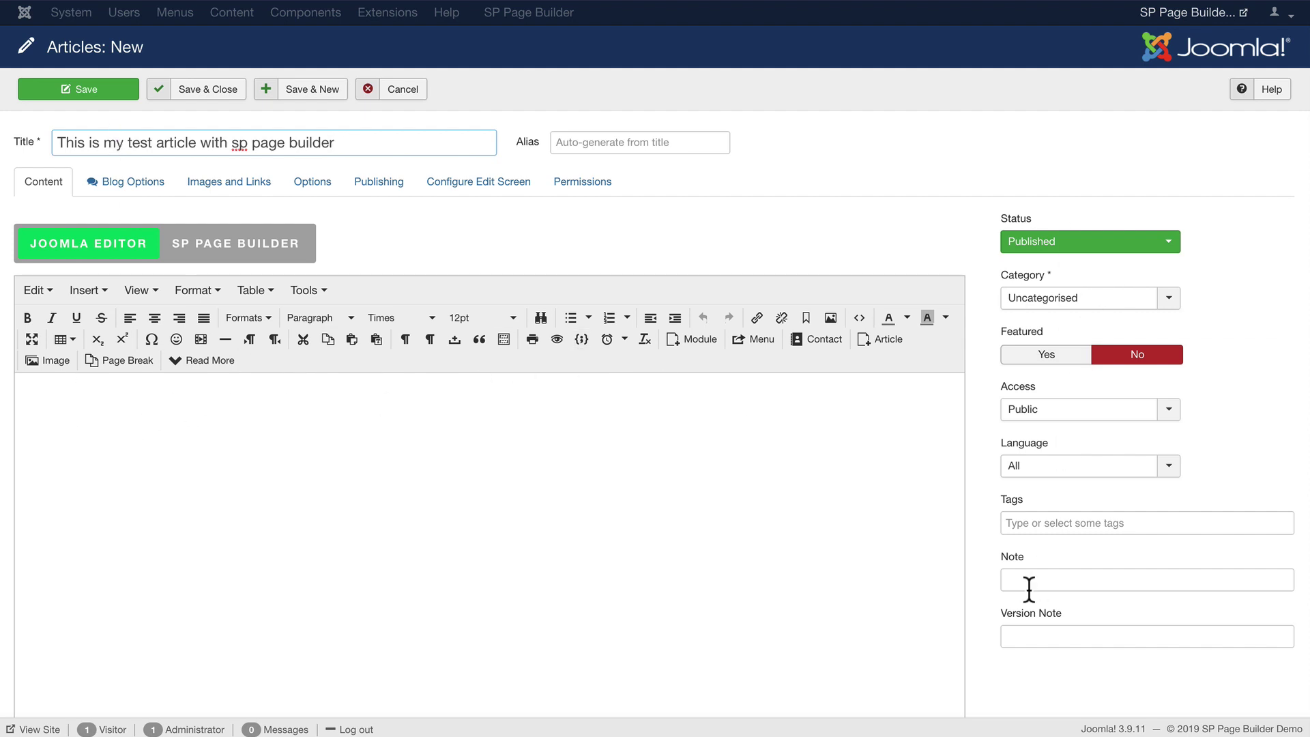
click(242, 468)
text(Lorem ipsum dolor sit amet, consectetur adipiscing elit. Nulla at magna lorem. In accumsan facilisis dolor, non blandit mauris iaculis non. Pellentesque quis arcu lacus. Phasellus posuere fermentum lacinia. Phasellus maximus cursus velit, sed rutrum lectus eleifend a. Nullam rhoncus velit sit amet odio ultricies placerat. Phasellus ullamcorper turpis dolor, nec imperdiet dolor dignissim ut. Maecenas sem turpis, dictum in sagittis ut, lobortis id eros. Sed non tempor metus. Donec et scelerisque arcu, quis aliquam velit. Ut posuere tincidunt ligula. Pellentesque faucibus feugiat sem, vel faucibus erat porta eu. Ut massa eros, volutpat facilisis rutrum eu, imperdiet in sem. Aliquam erat volutpat. Pellentesque molestie urna non elit placerat, non congue augue suscipit. Sed volutpat luctus urna, eu pharetra metus vehicula nec. Cras ac ullamcorper ligula. Maecenas ut neque nec urna cursus faucibus.)
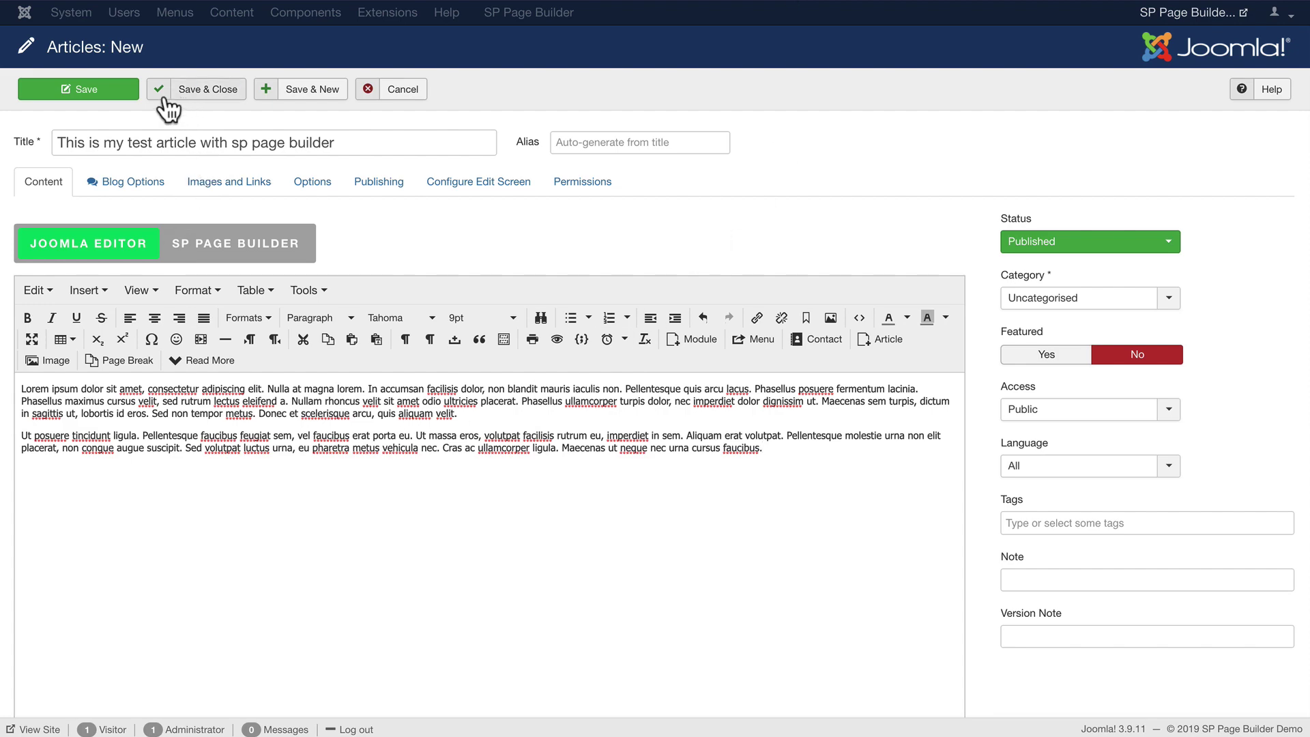
Save the article, toggle SP Page Builder on and back to Joomla Editor, then Save & Close
click(94, 95)
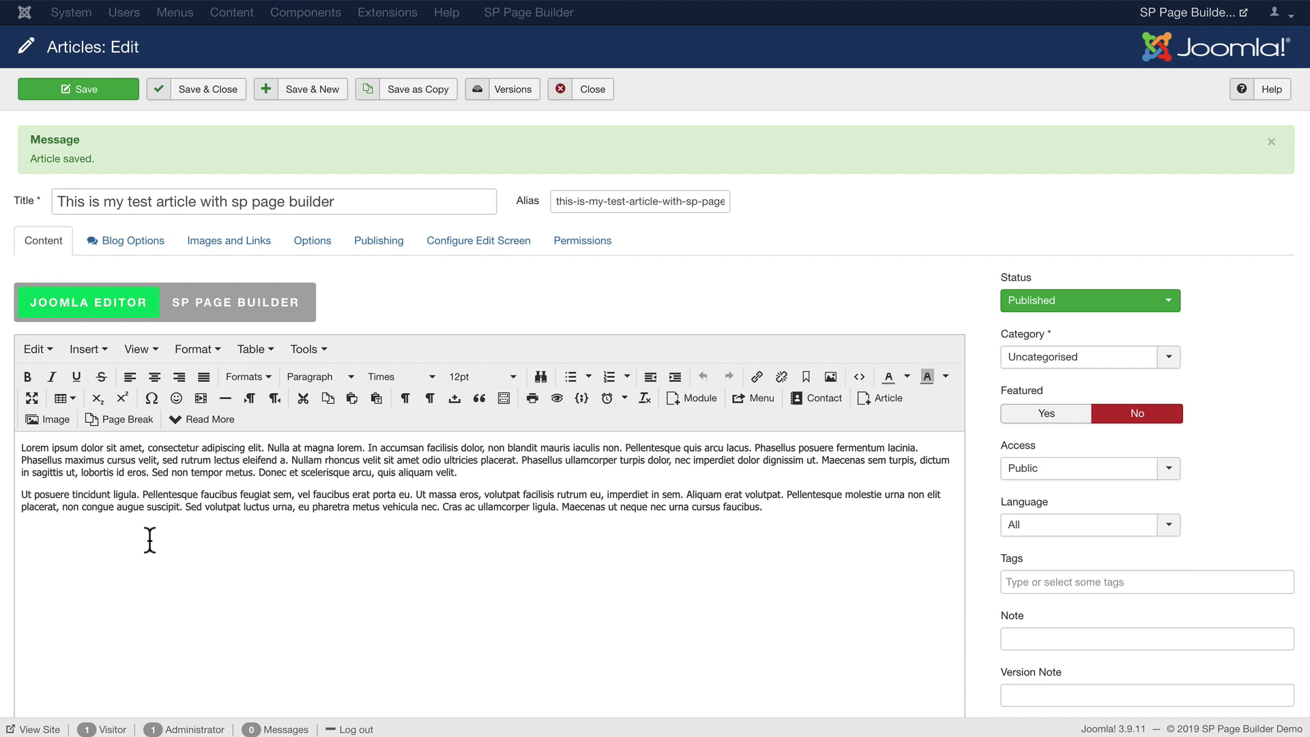
click(232, 314)
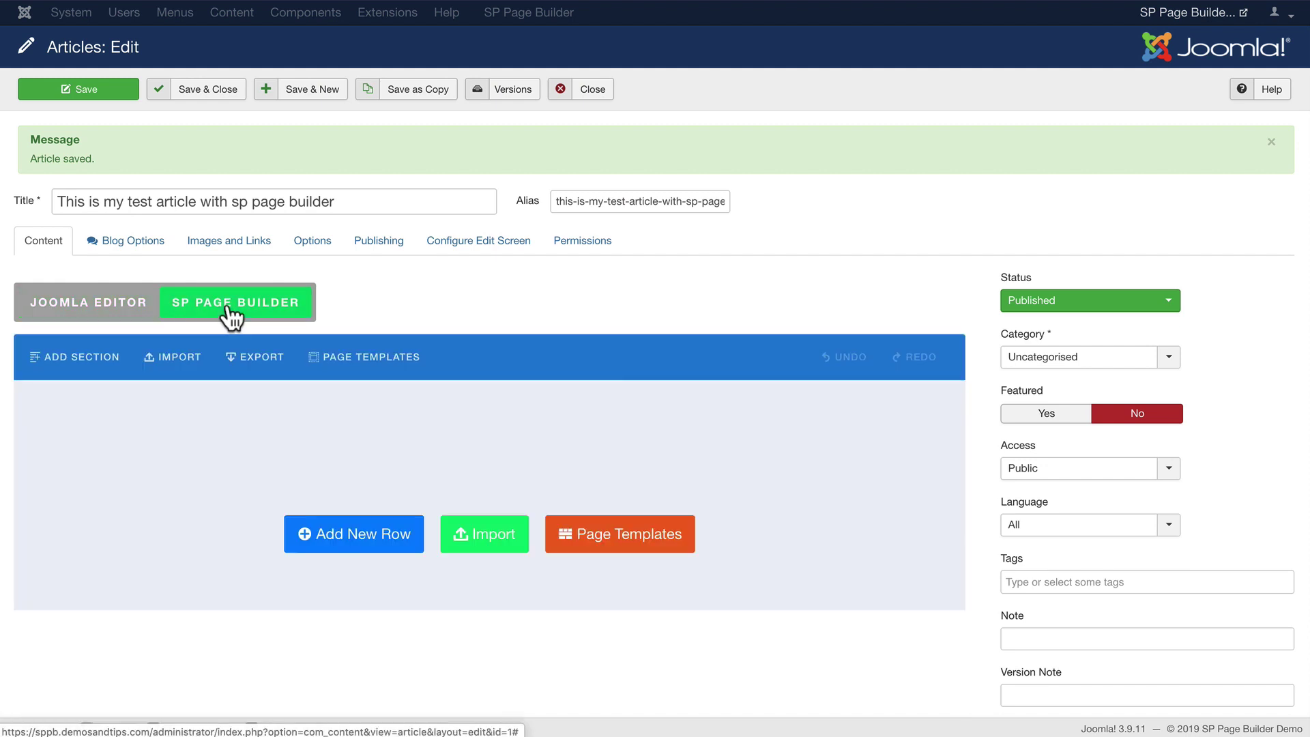
click(99, 312)
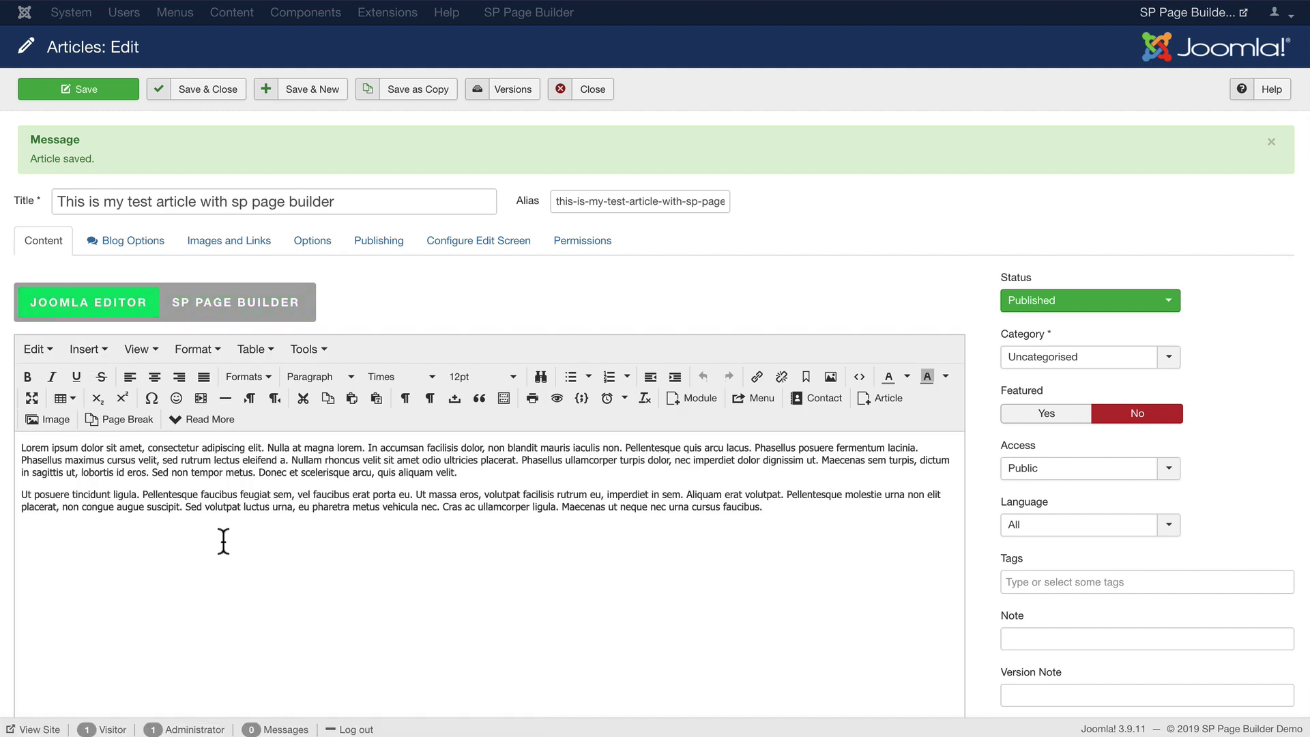
click(180, 97)
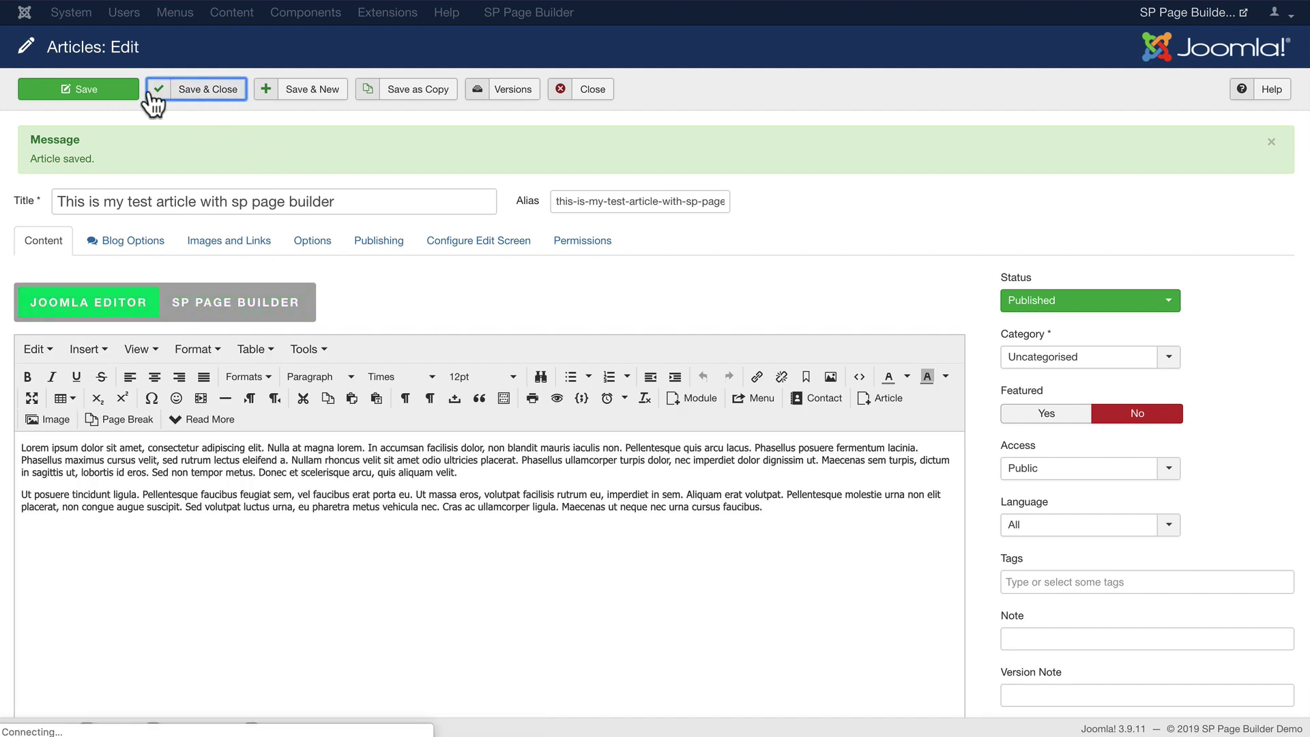
Add a new Main Menu item pointing to the article
click(197, 14)
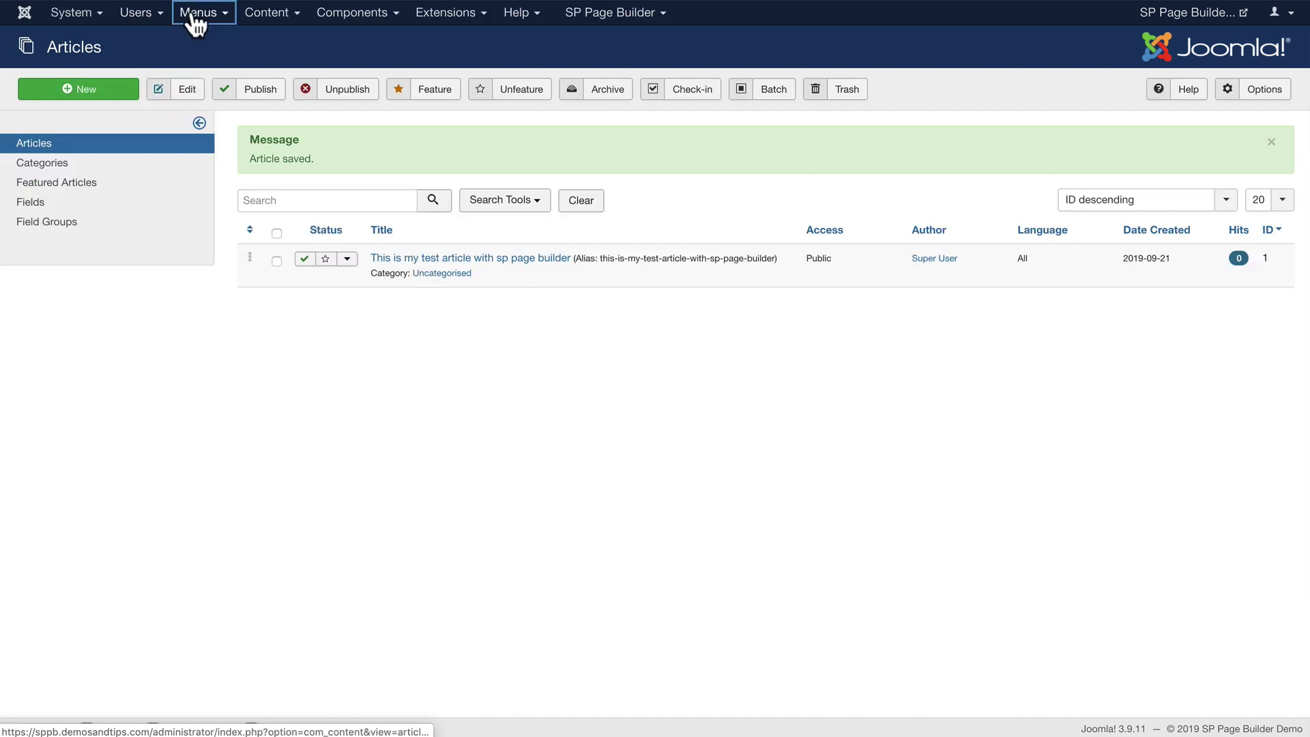
mouse_move(199, 129)
click(365, 123)
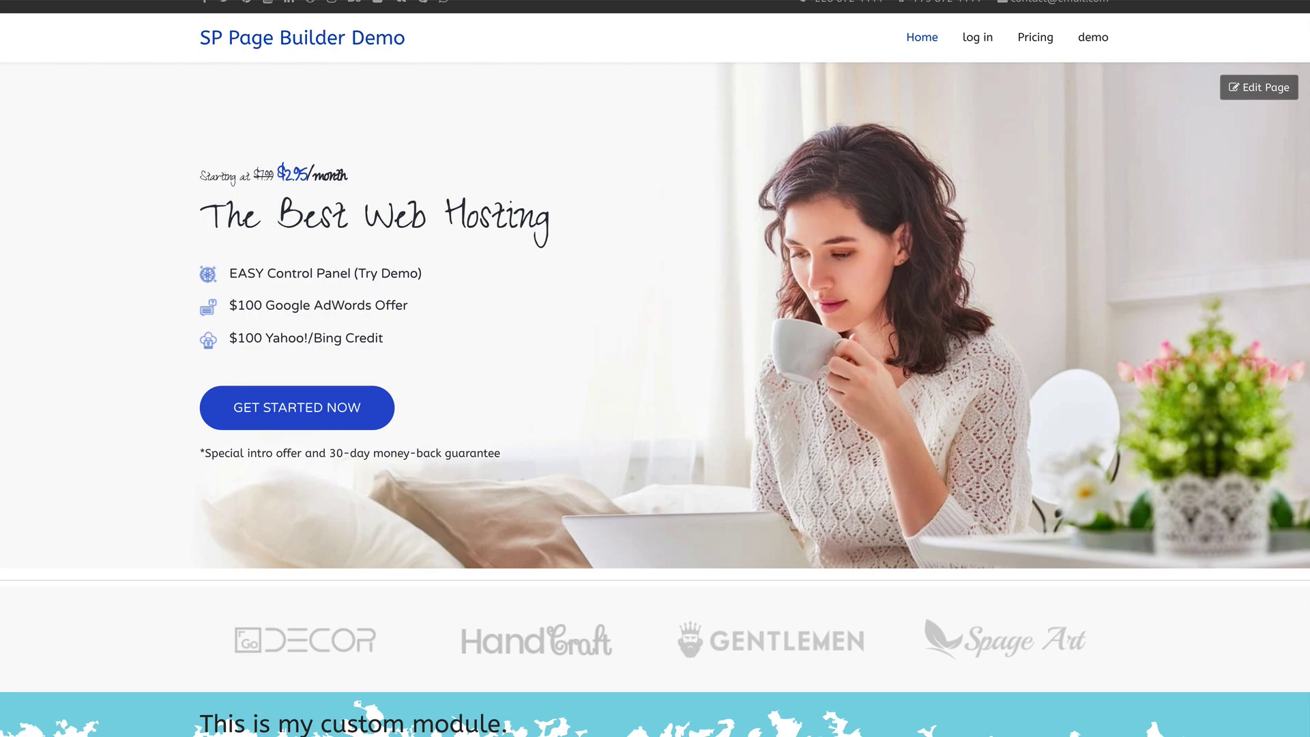
Reload the site and open the article page from the navigation to check it
key(super+r)
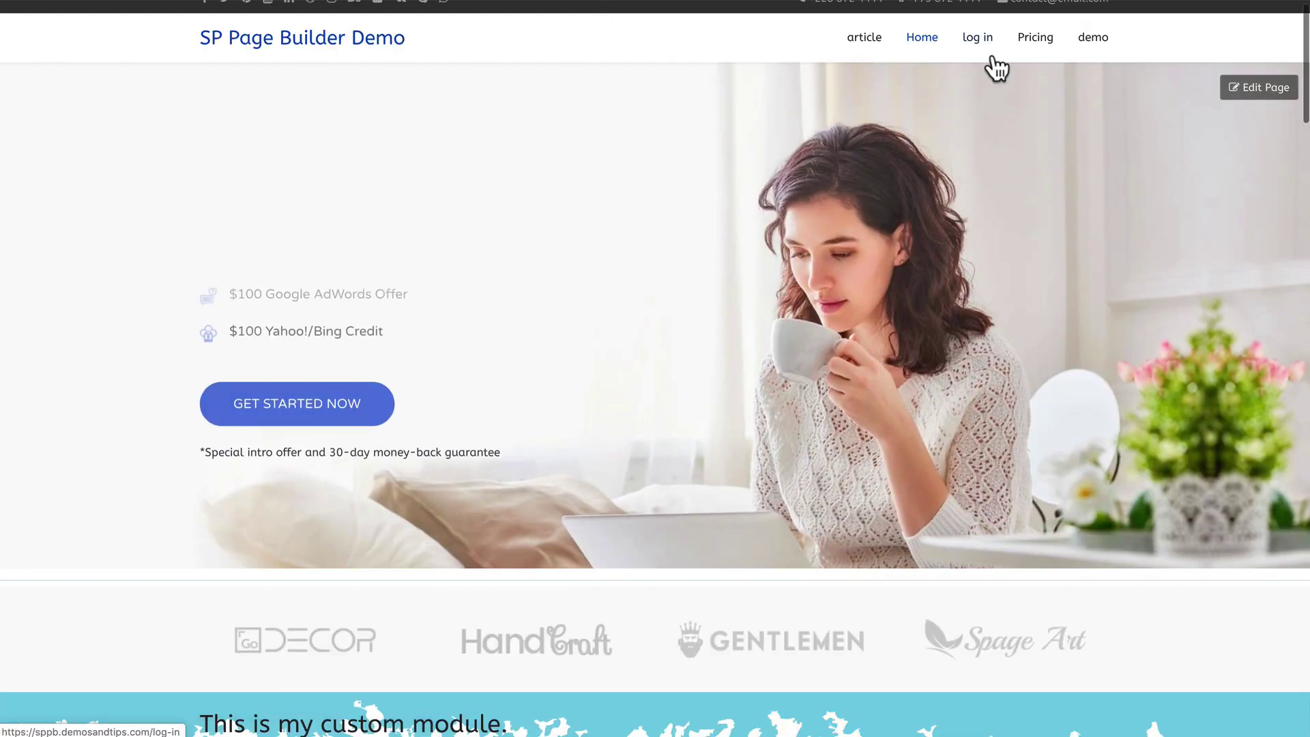
click(862, 42)
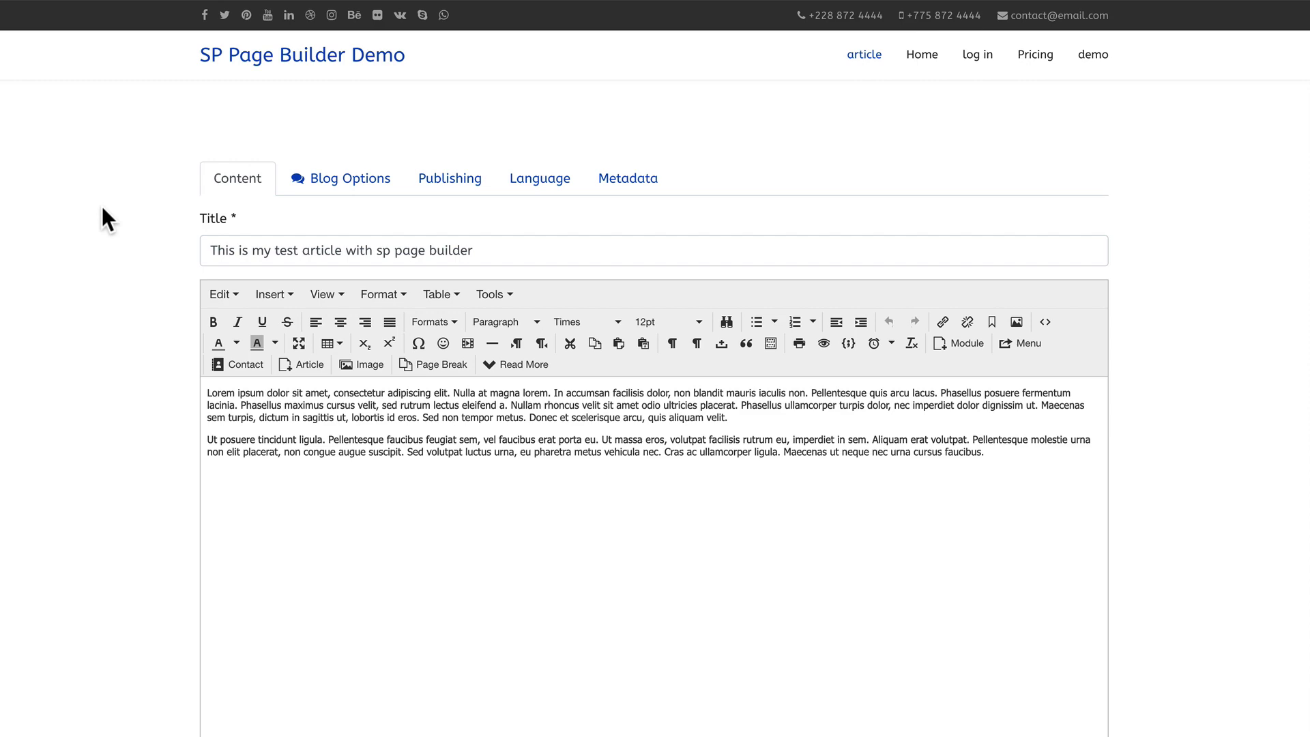
scroll(114, 266, down, 3)
scroll(116, 252, up, 4)
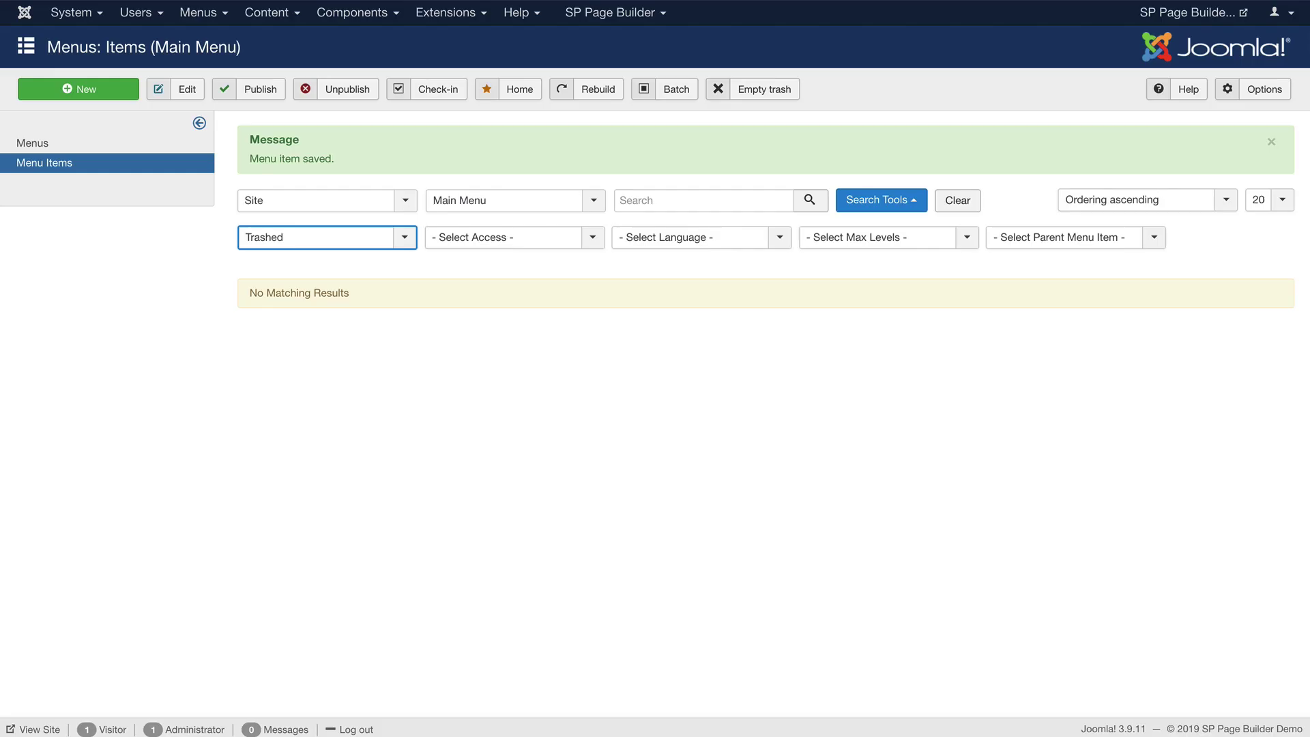
Switch the article's editor to SP Page Builder, save it, and move to the front-end builder
click(276, 13)
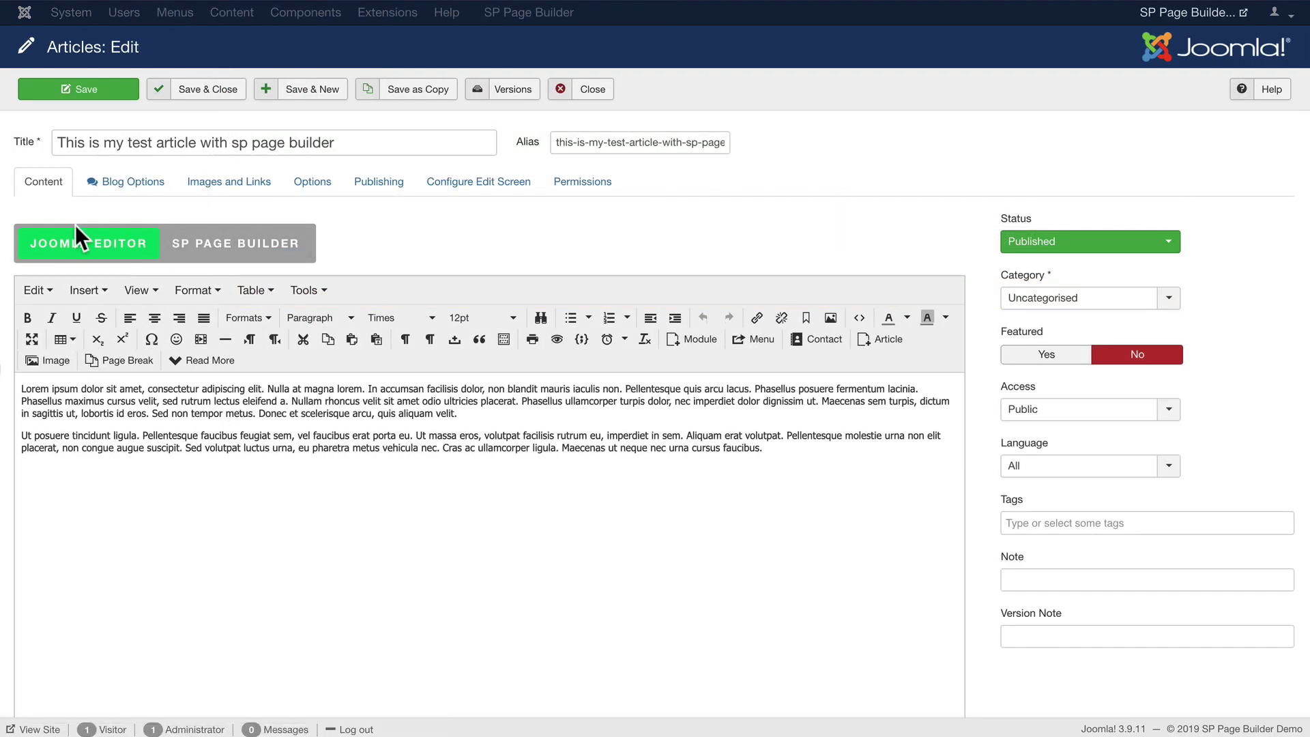
click(221, 243)
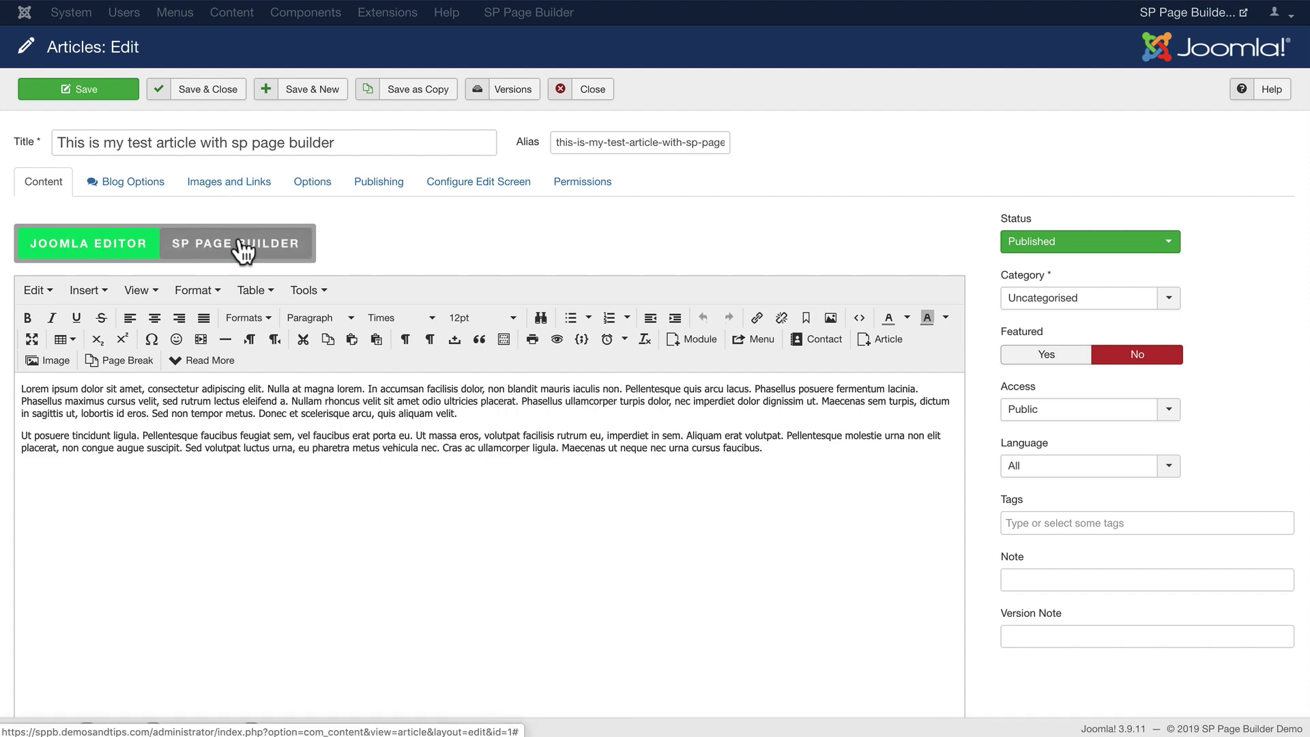
click(80, 95)
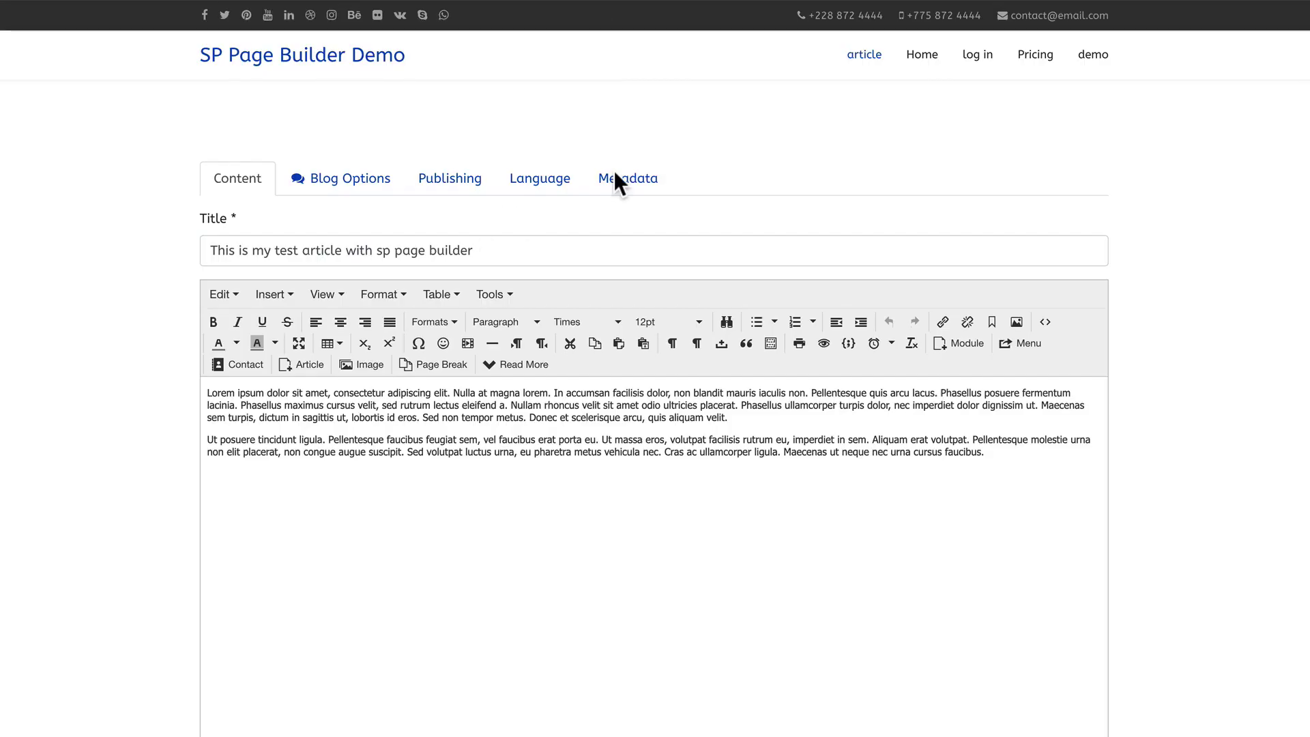
scroll(887, 205, down, 5)
click(306, 579)
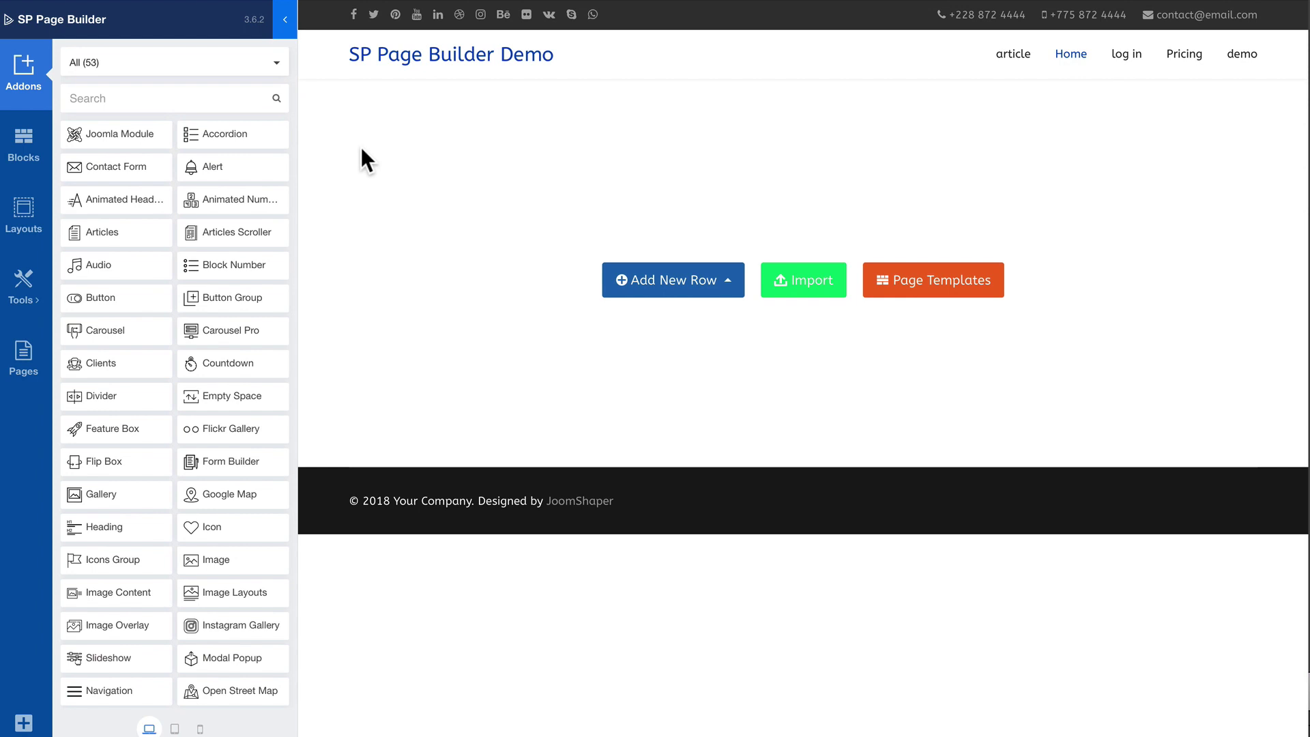
Add a single-column row holding the Free Real Estate Listings block from the Contents blocks
click(25, 147)
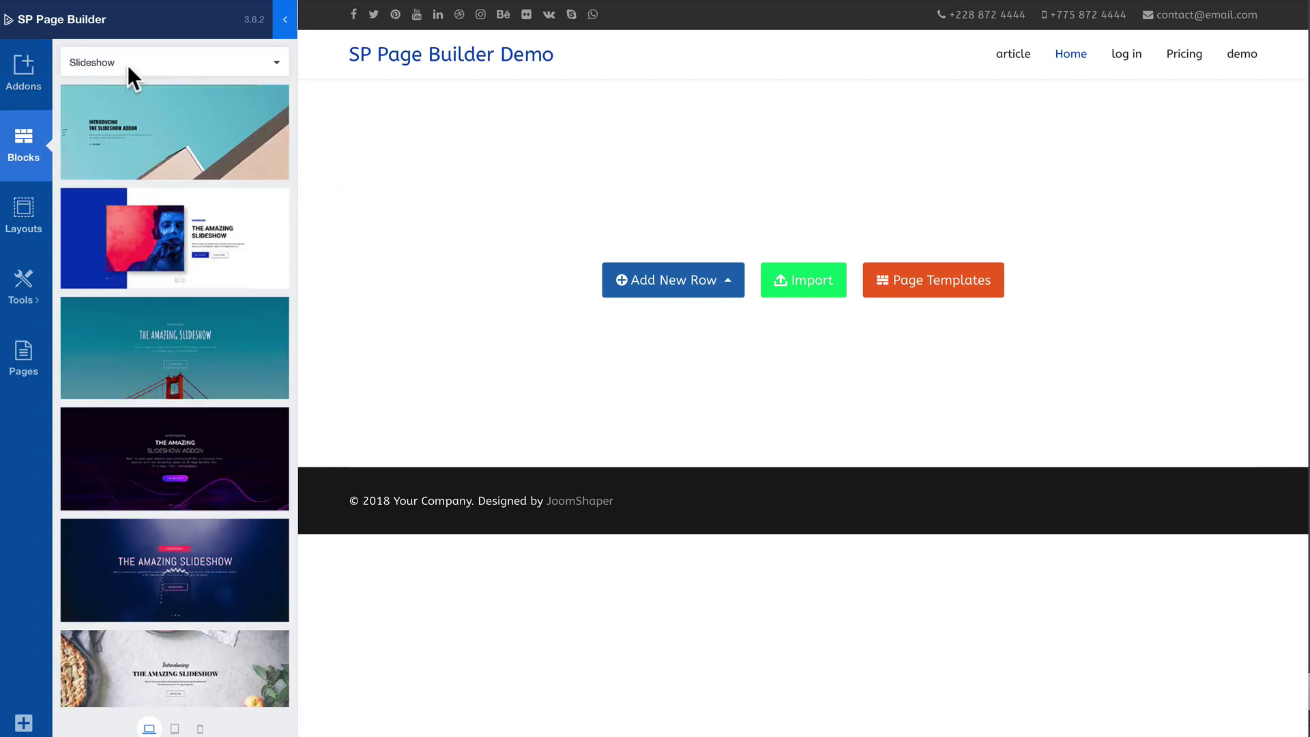
click(124, 63)
click(92, 157)
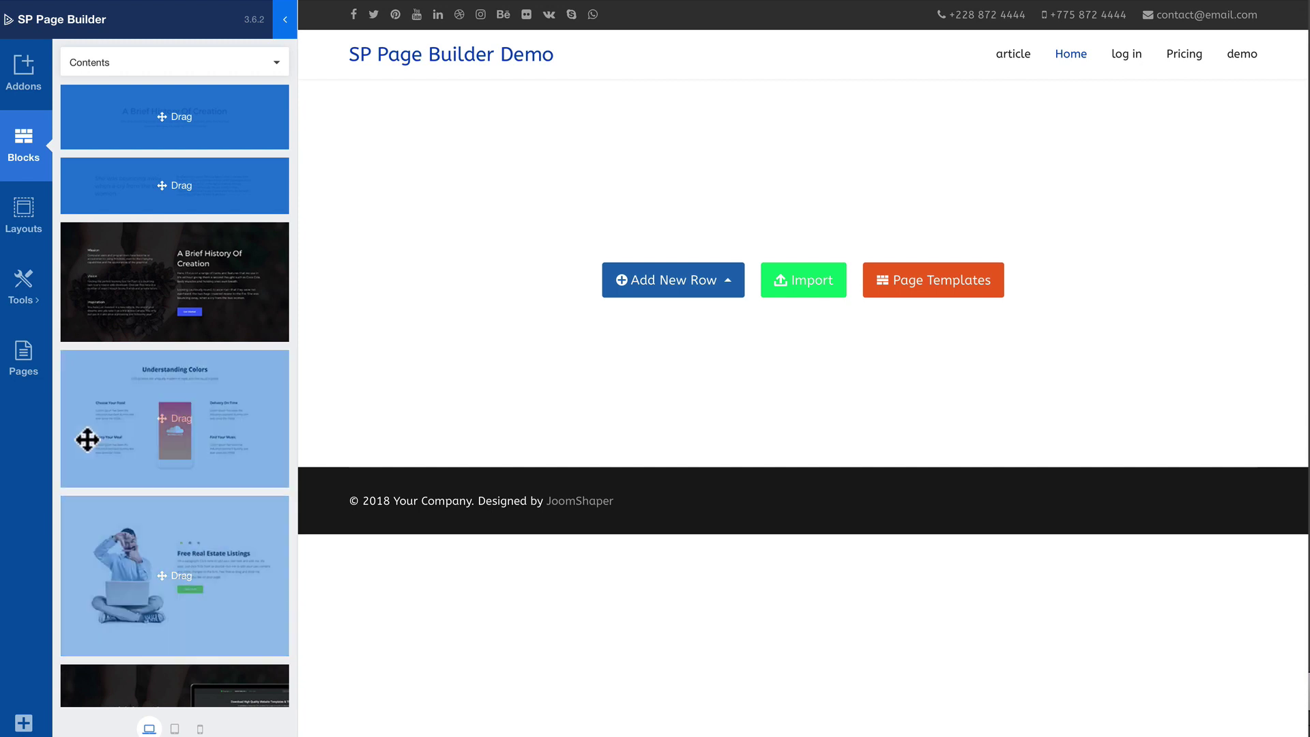
scroll(87, 439, down, 5)
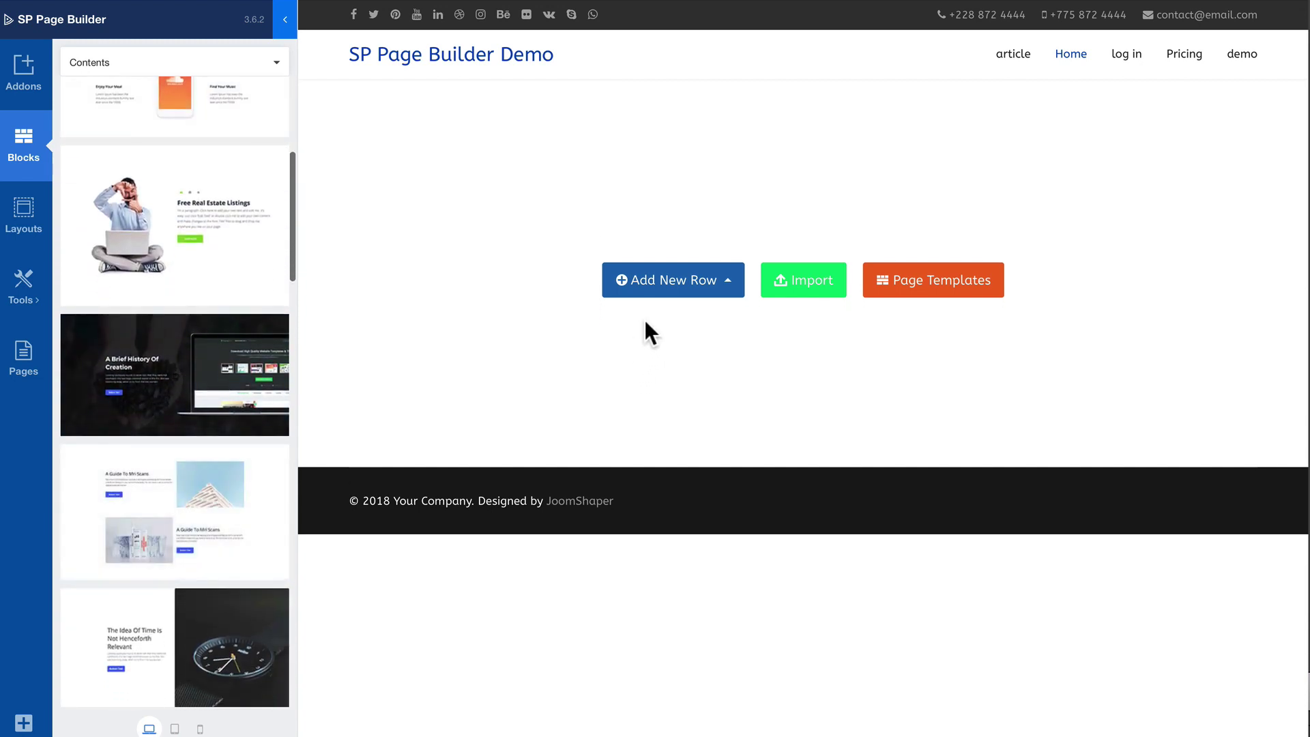
click(672, 286)
click(499, 146)
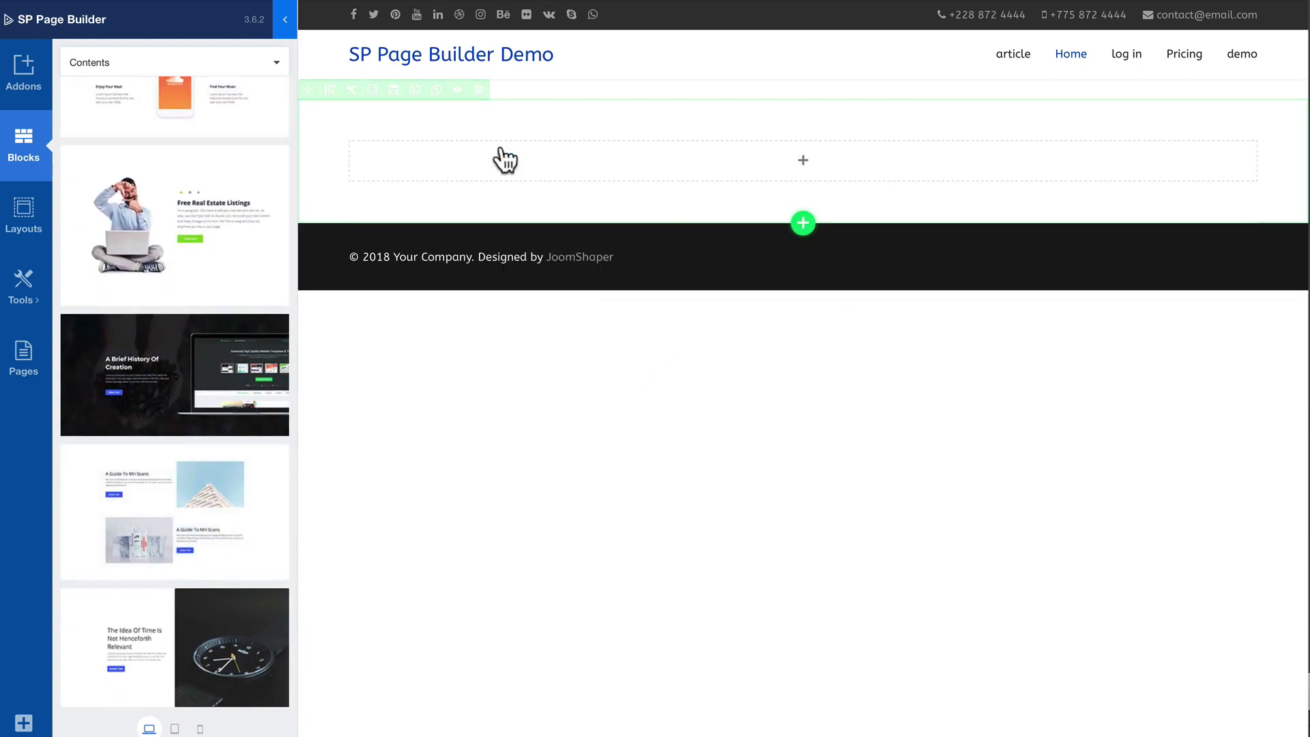
drag(161, 246, 699, 188)
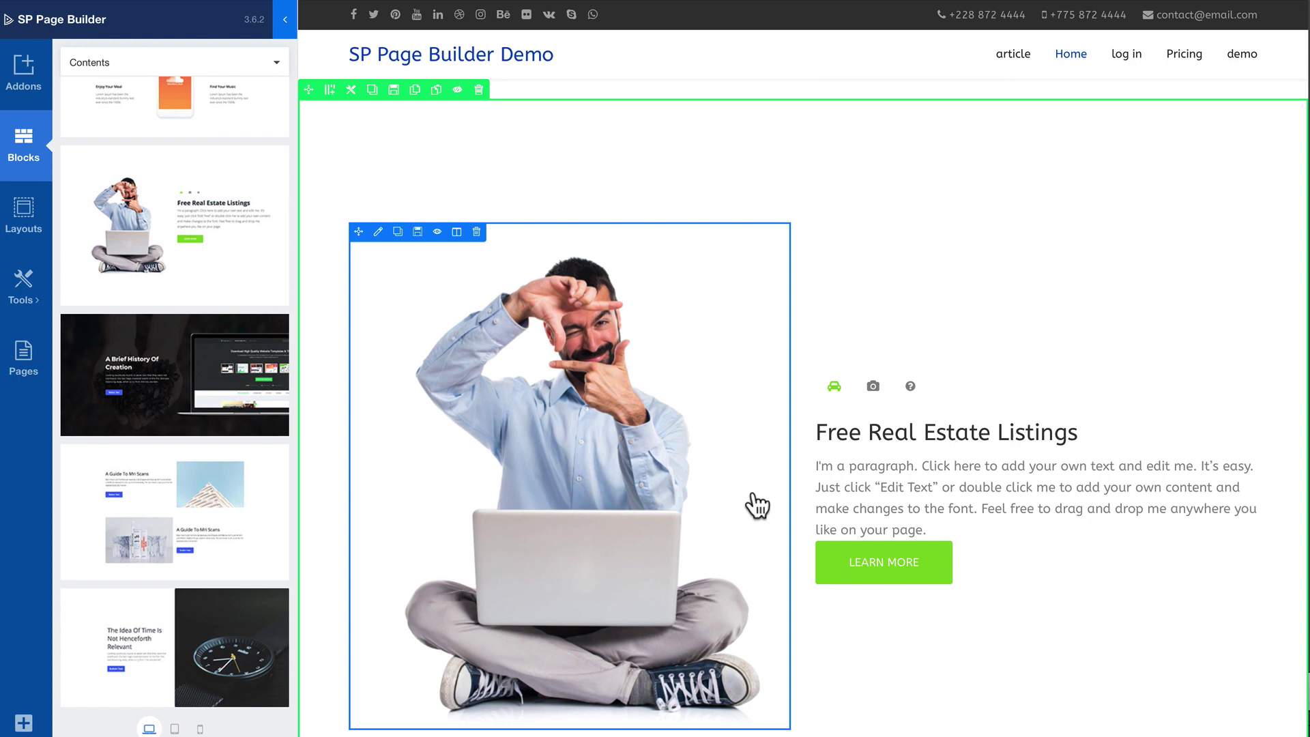
Add a lorem ipsum Text Block in a row below the real-estate section
scroll(232, 514, down, 3)
click(21, 86)
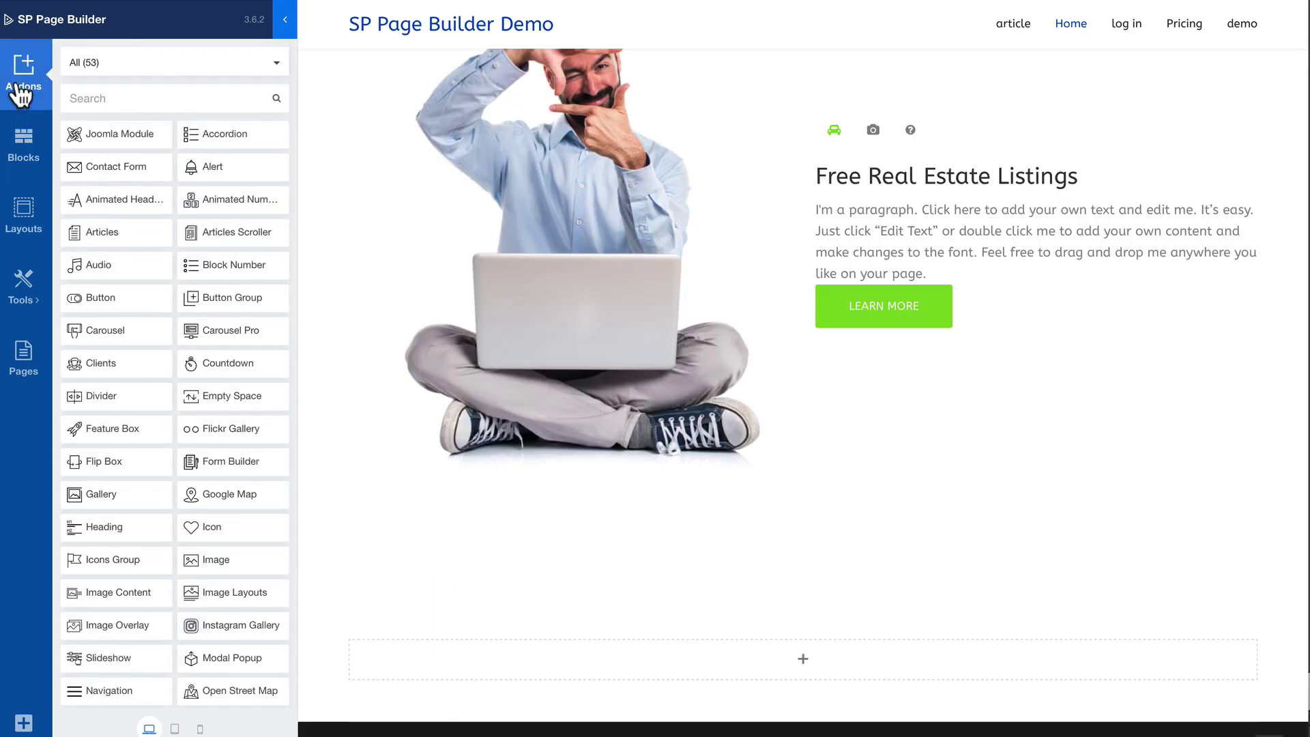
scroll(150, 409, down, 5)
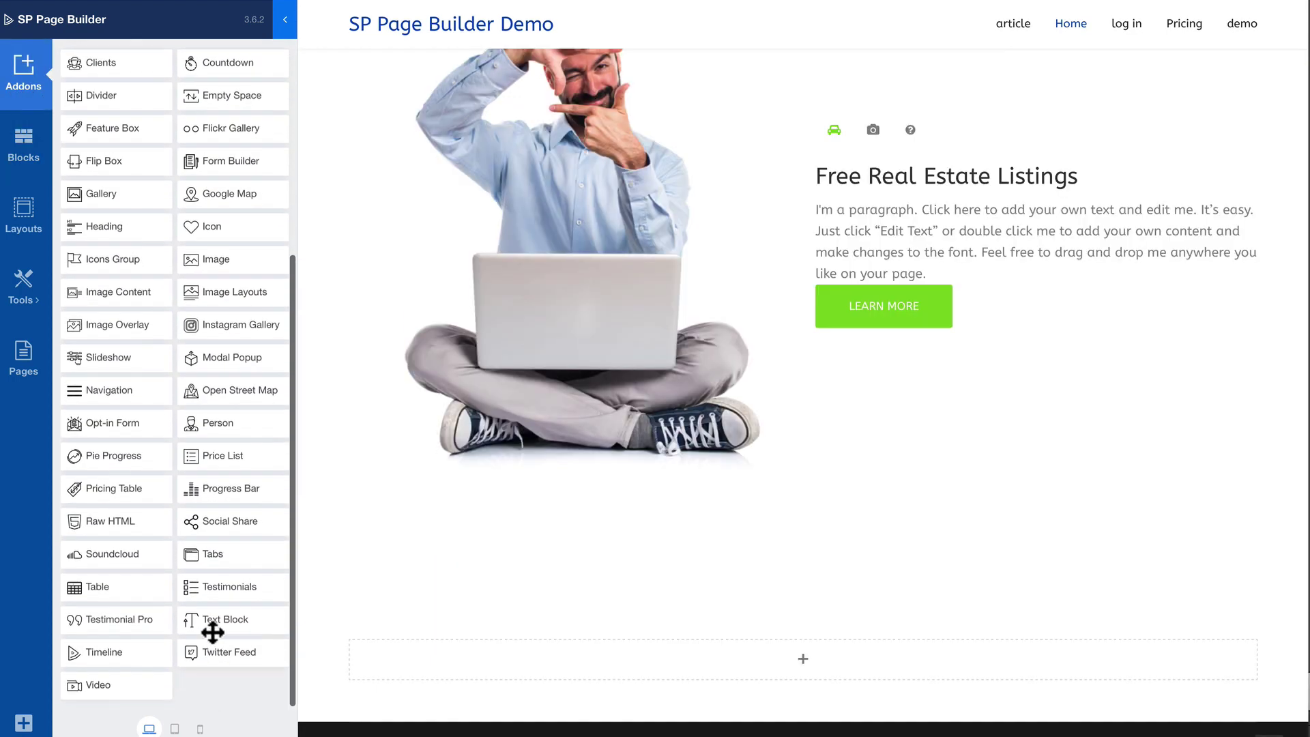
drag(213, 619, 558, 665)
scroll(527, 658, down, 1)
Adjust the rows' top padding, reducing one from 50 to 47, and save the page
click(802, 535)
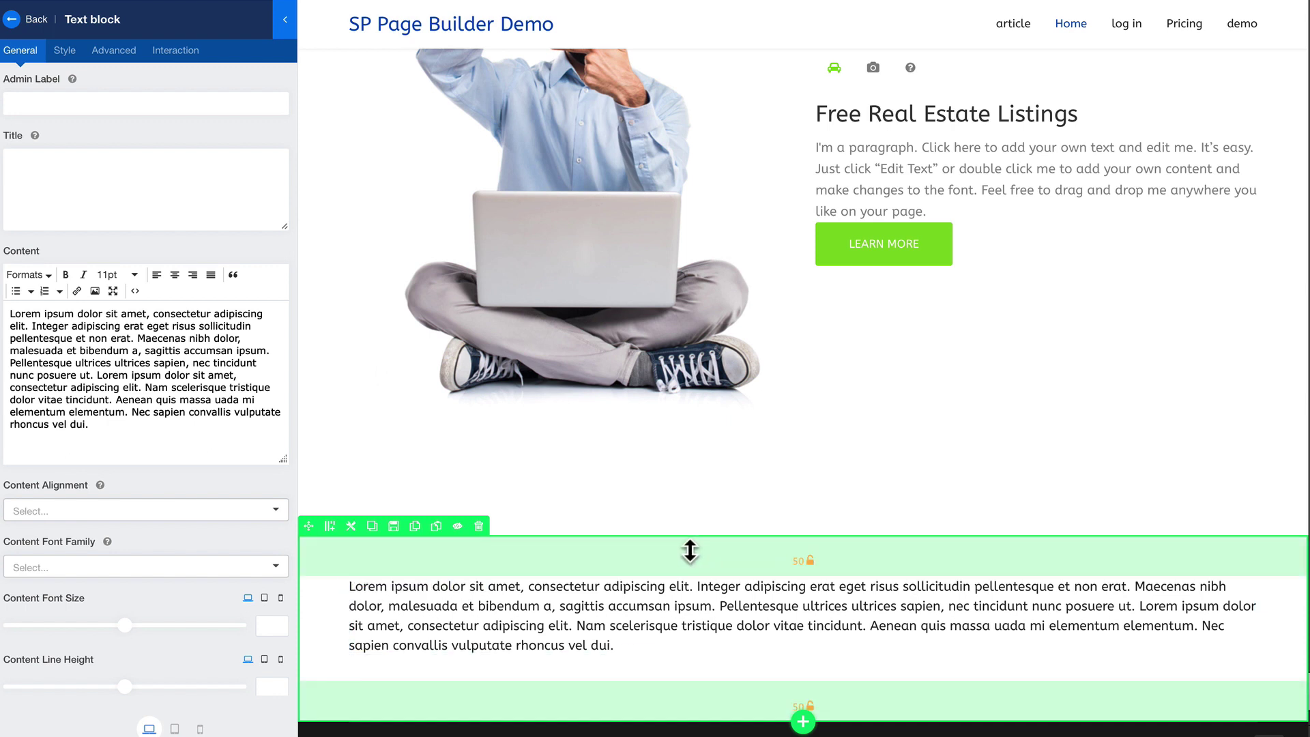
drag(690, 550, 705, 588)
click(803, 576)
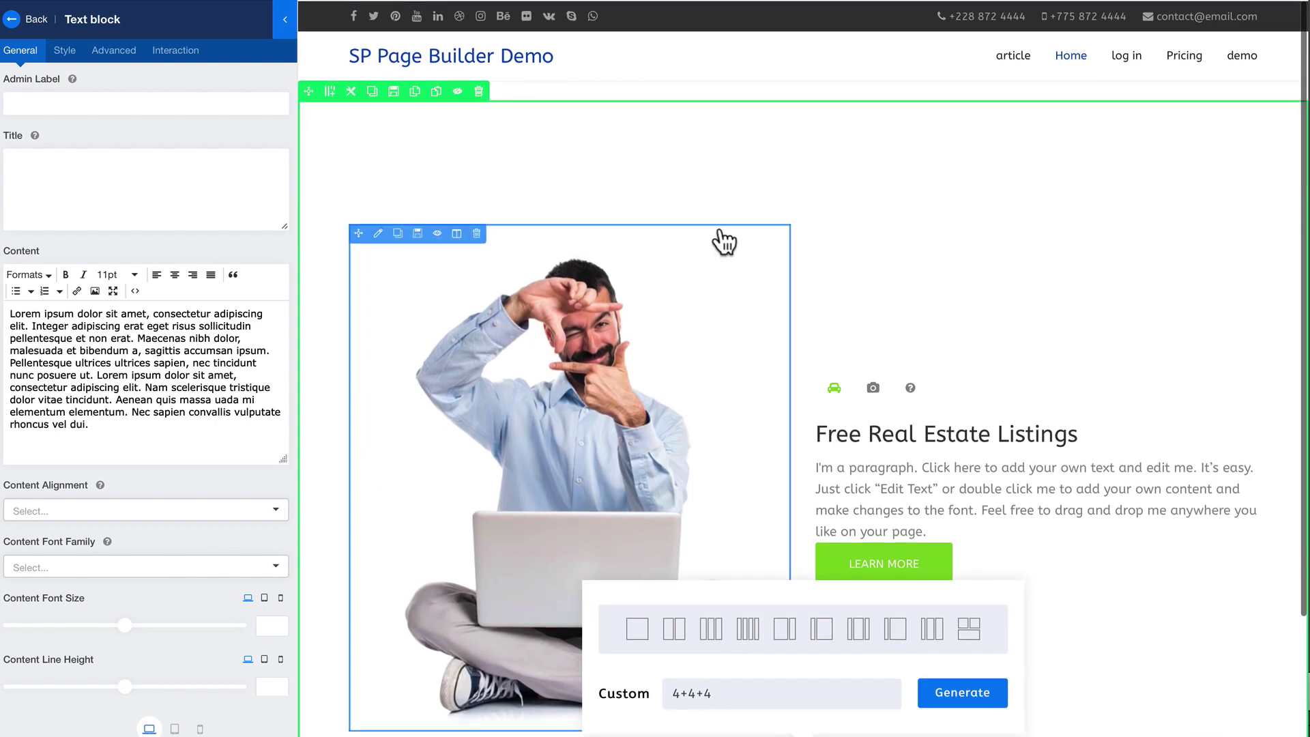
drag(725, 205, 728, 102)
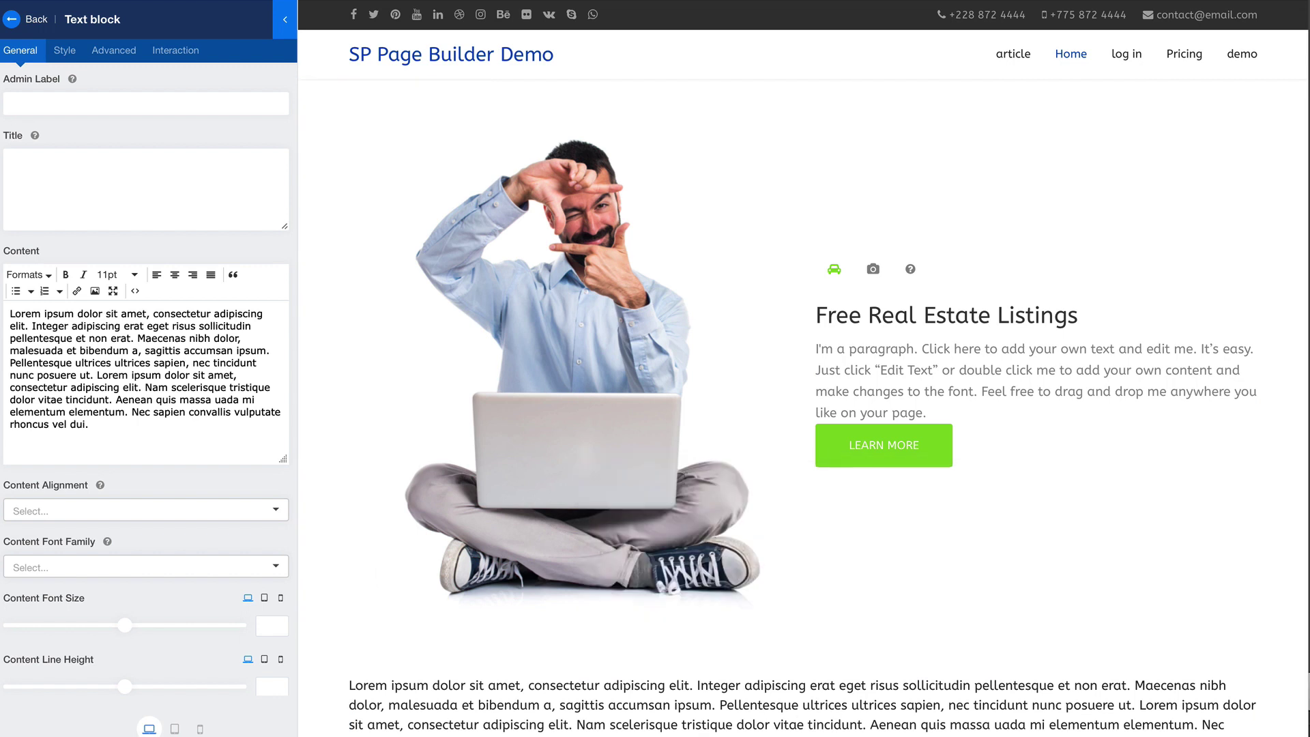
key(ctrl+s)
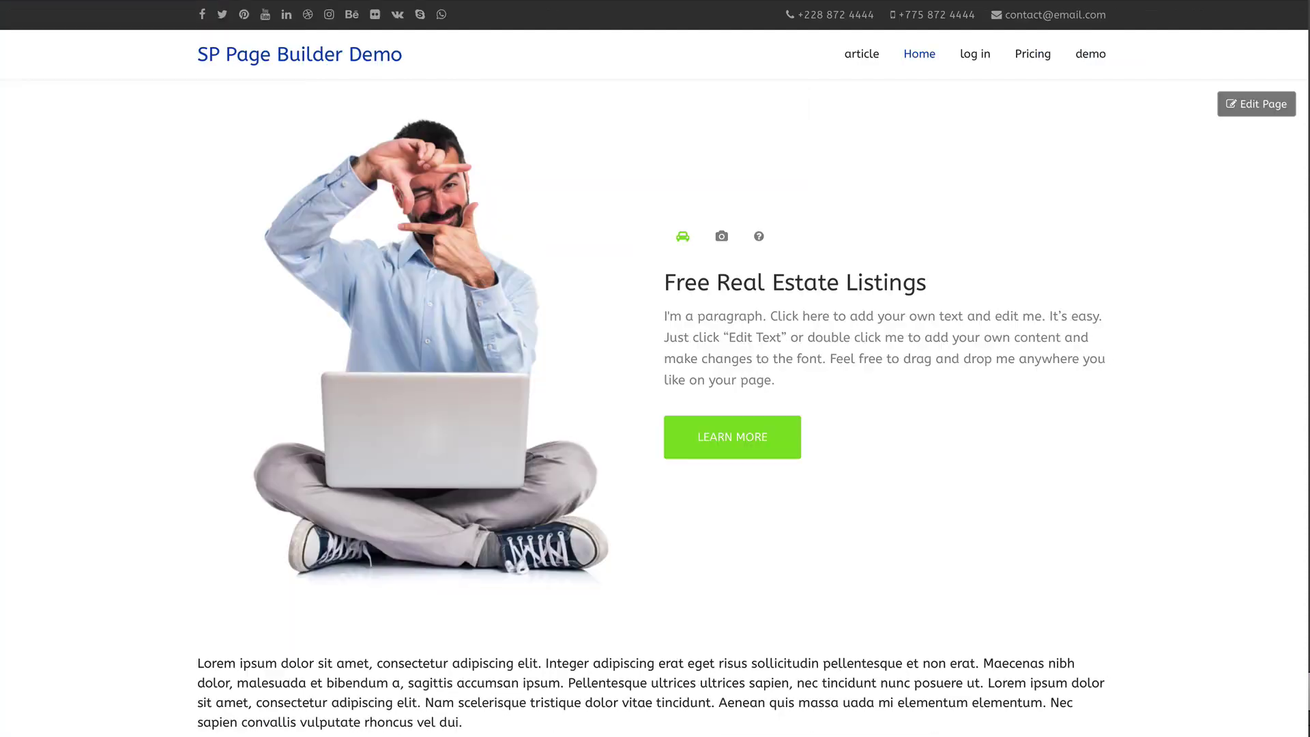
Open the 'article' page from the site menu and scroll down through it
click(865, 53)
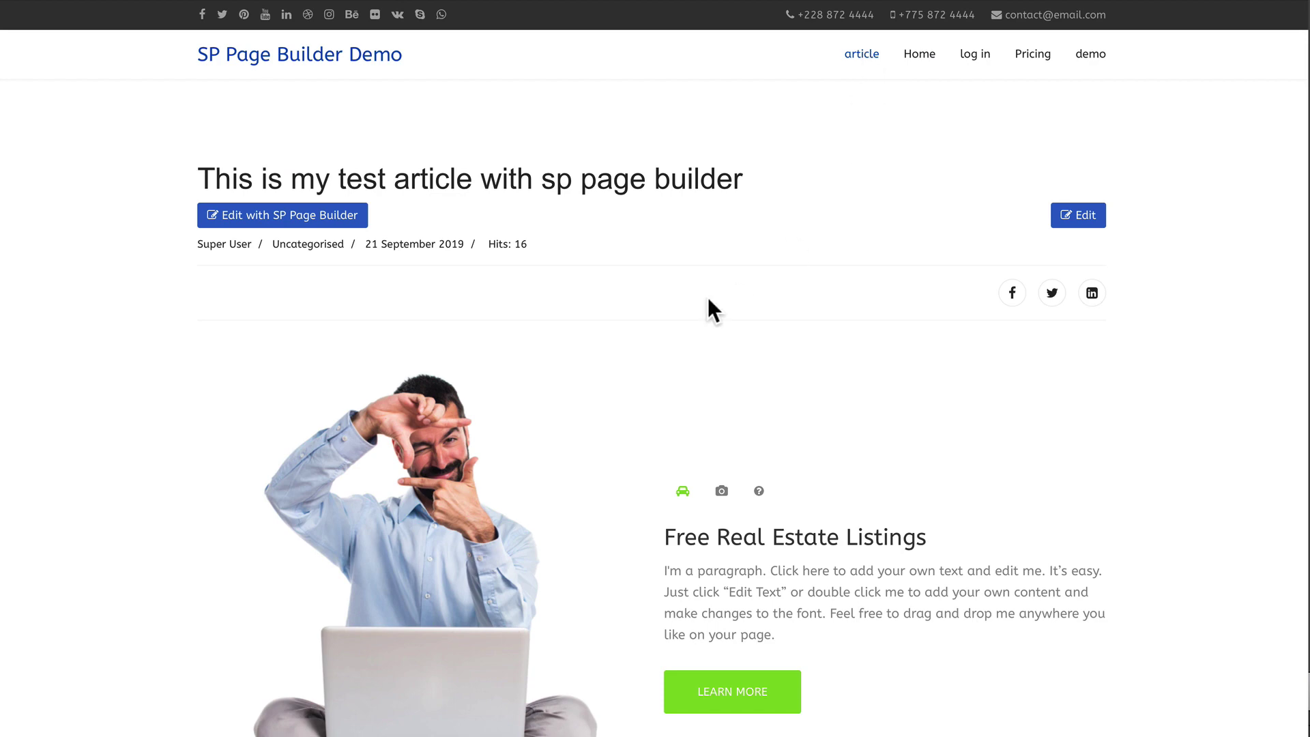
scroll(686, 294, down, 4)
scroll(688, 300, down, 1)
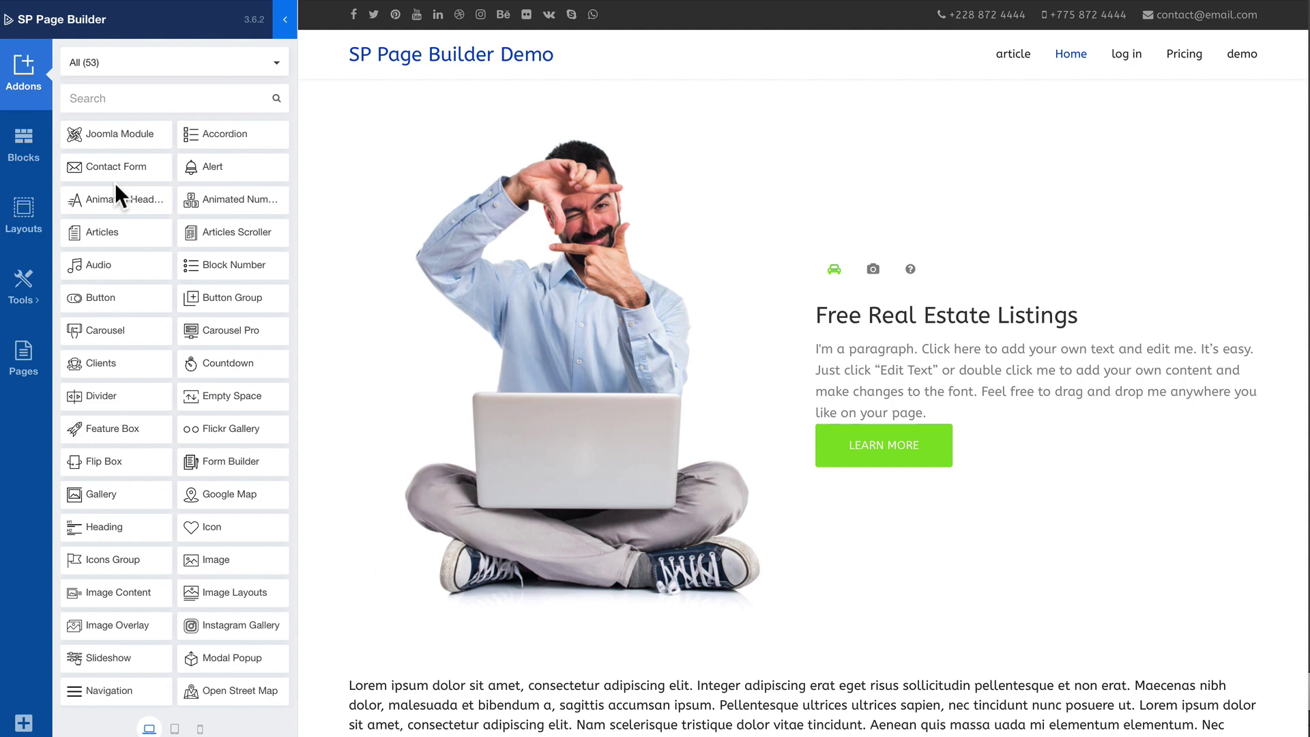
Drag the second Slideshow block, The Amazing Slideshow, above the real-estate hero section
scroll(146, 427, down, 3)
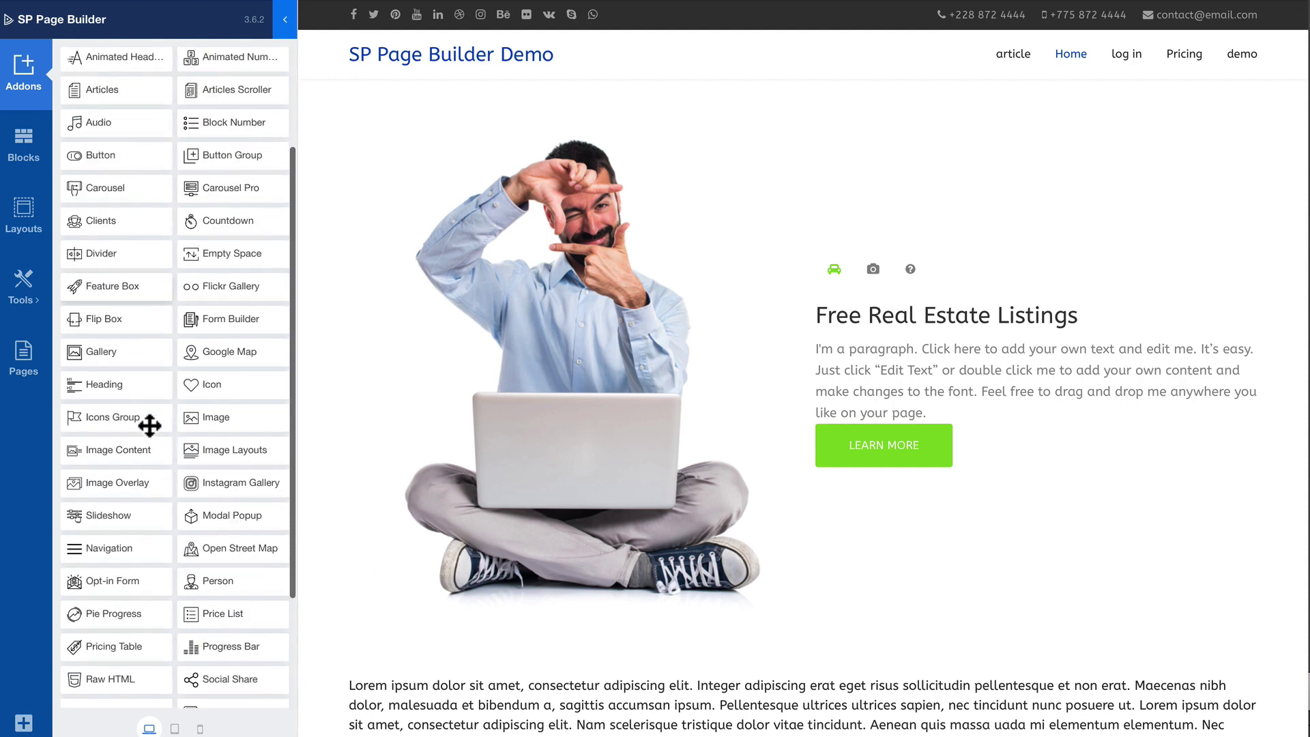
click(23, 146)
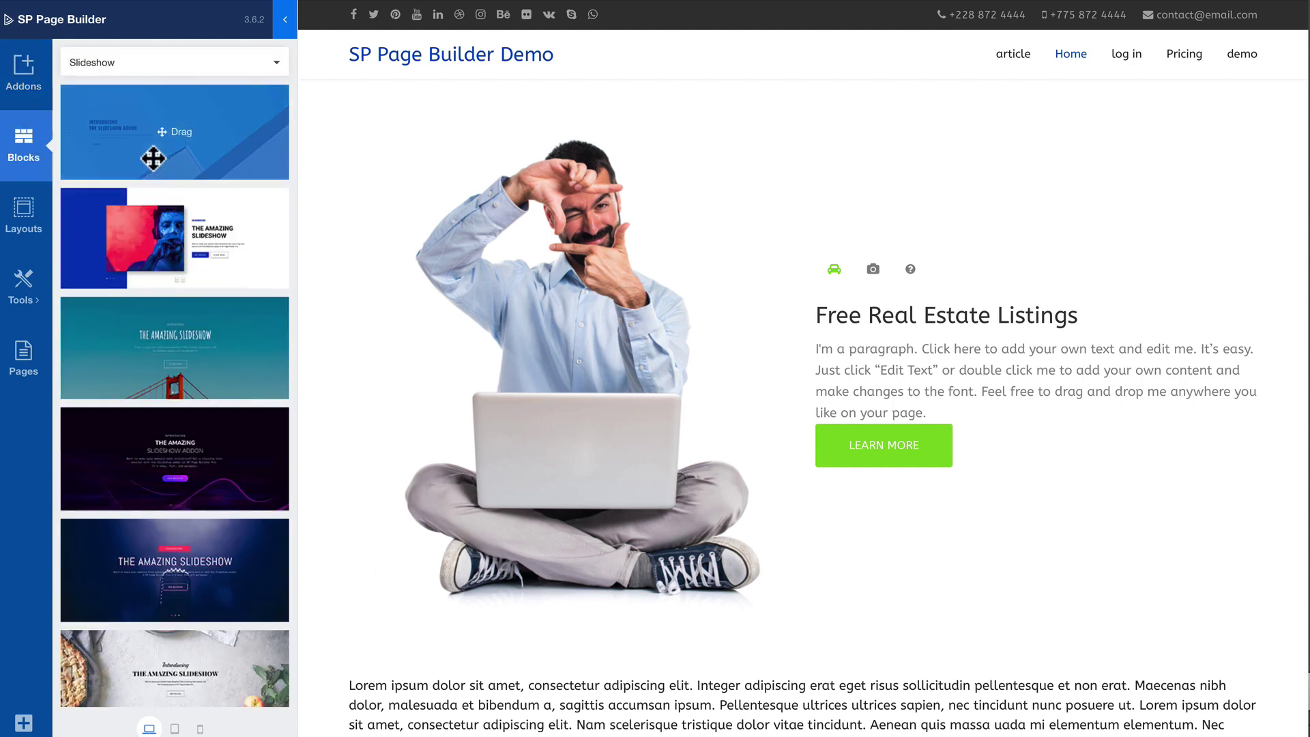
drag(161, 242, 689, 146)
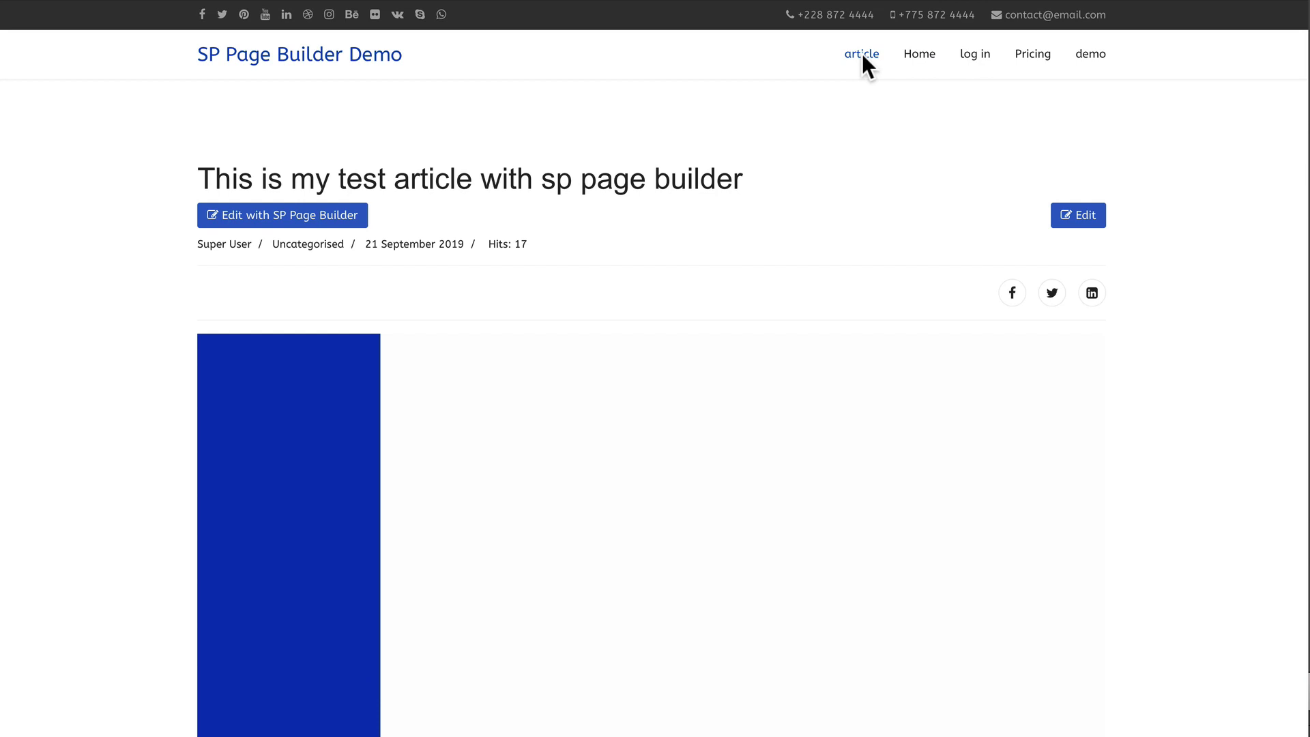
Scroll through the article to check the slideshow, then choose Edit with SP Page Builder
scroll(80, 313, down, 5)
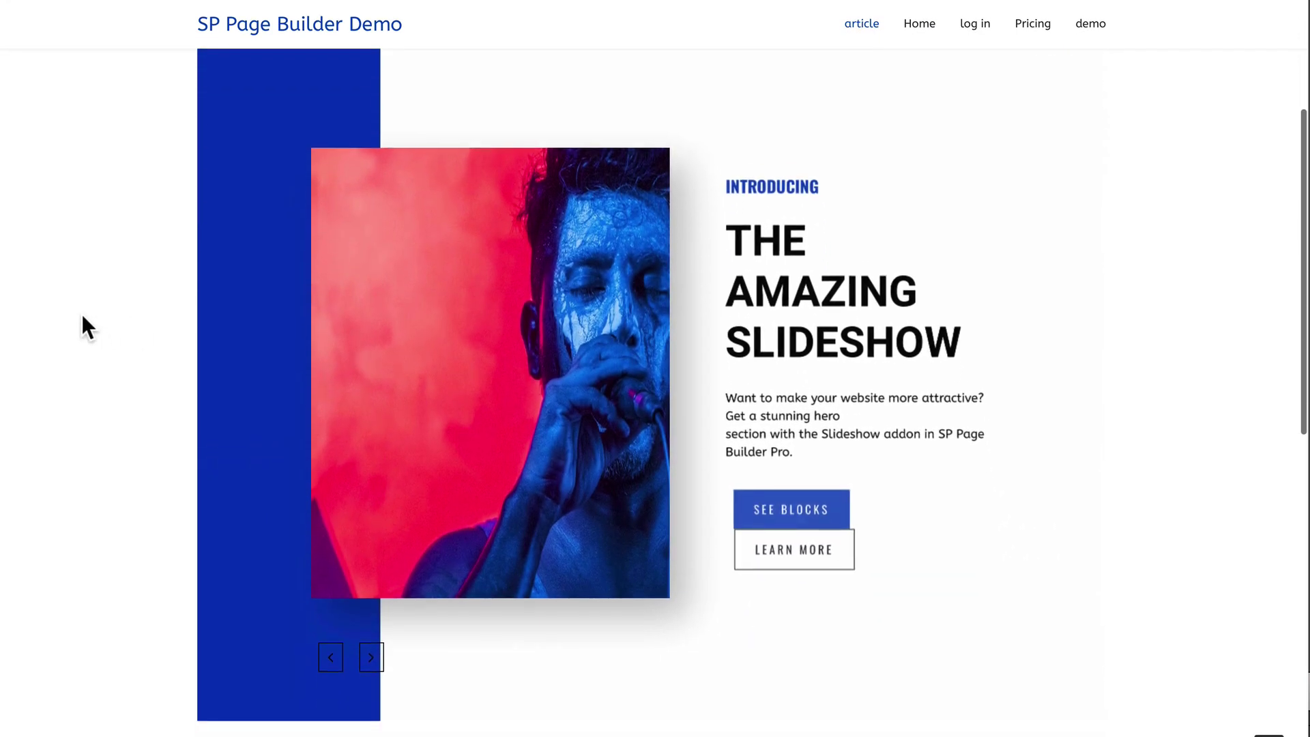
scroll(81, 314, down, 4)
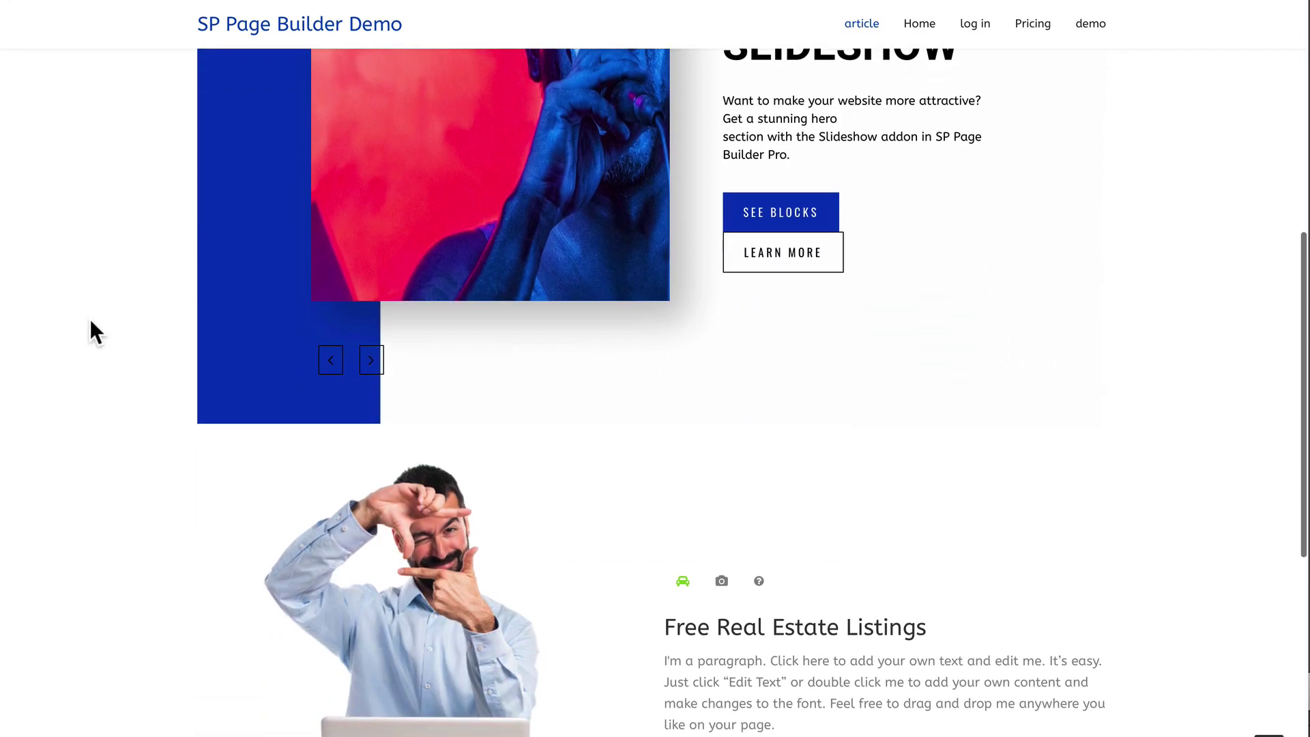
scroll(89, 318, up, 5)
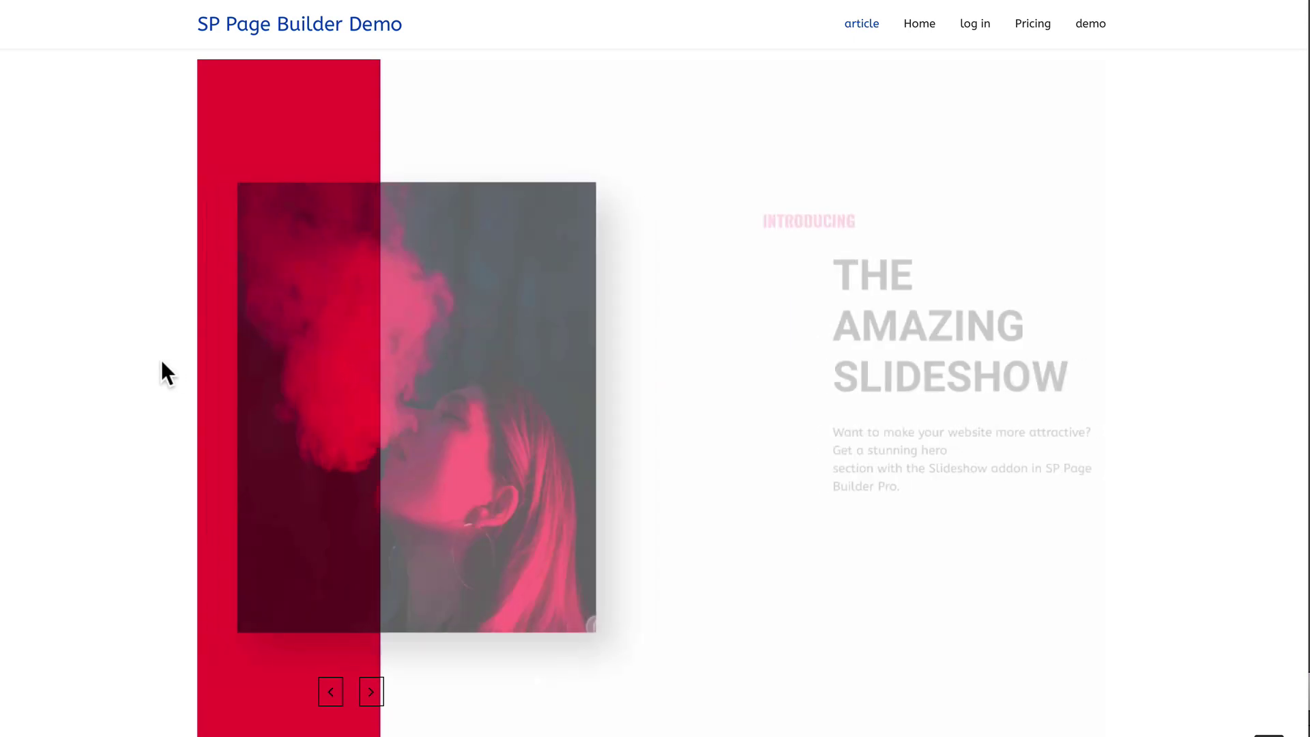
scroll(161, 359, up, 5)
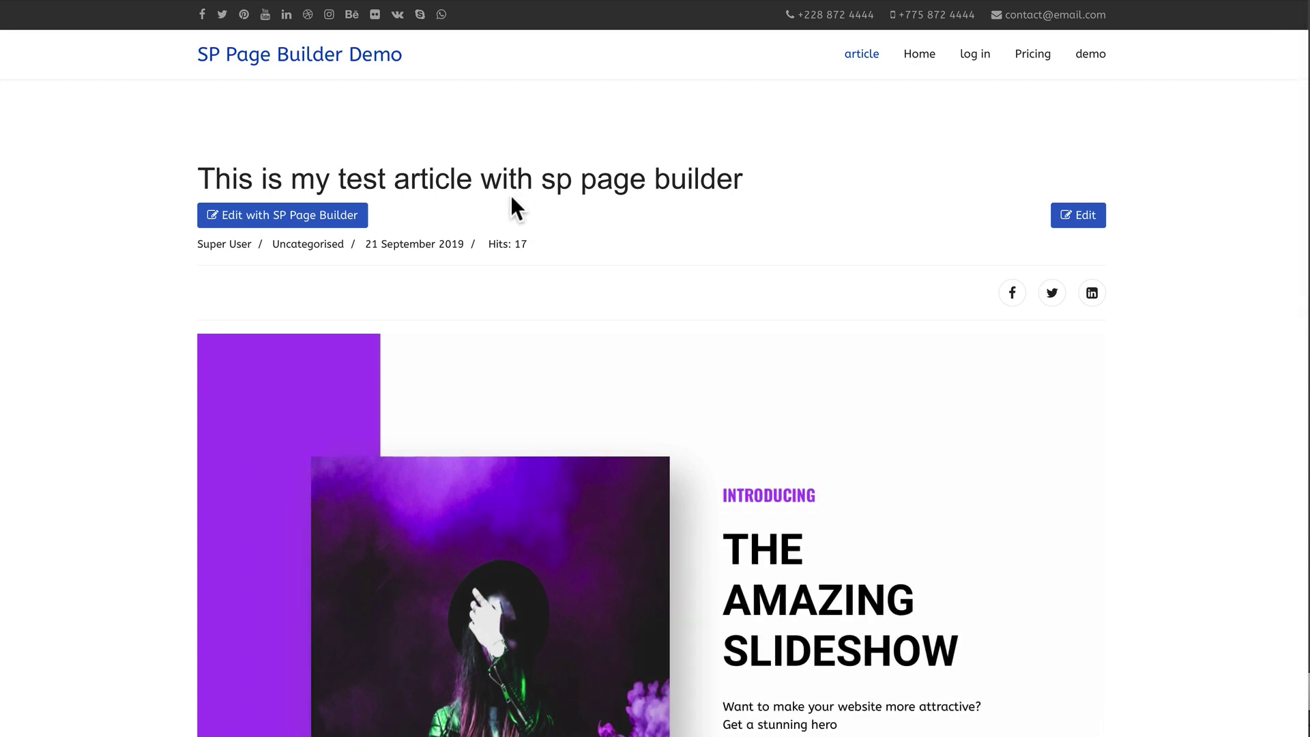
click(254, 217)
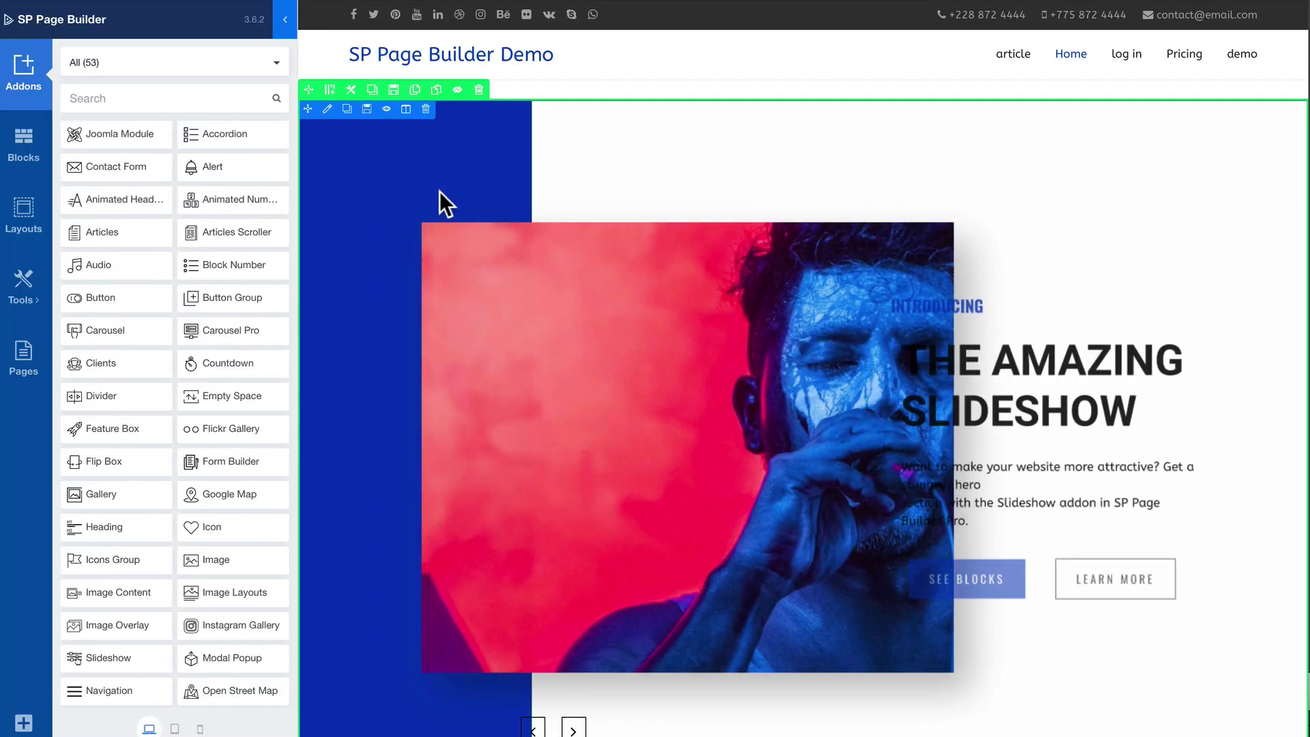
Delete the slideshow, put Image Layouts above the lorem ipsum paragraph, and save with Ctrl+S
click(426, 110)
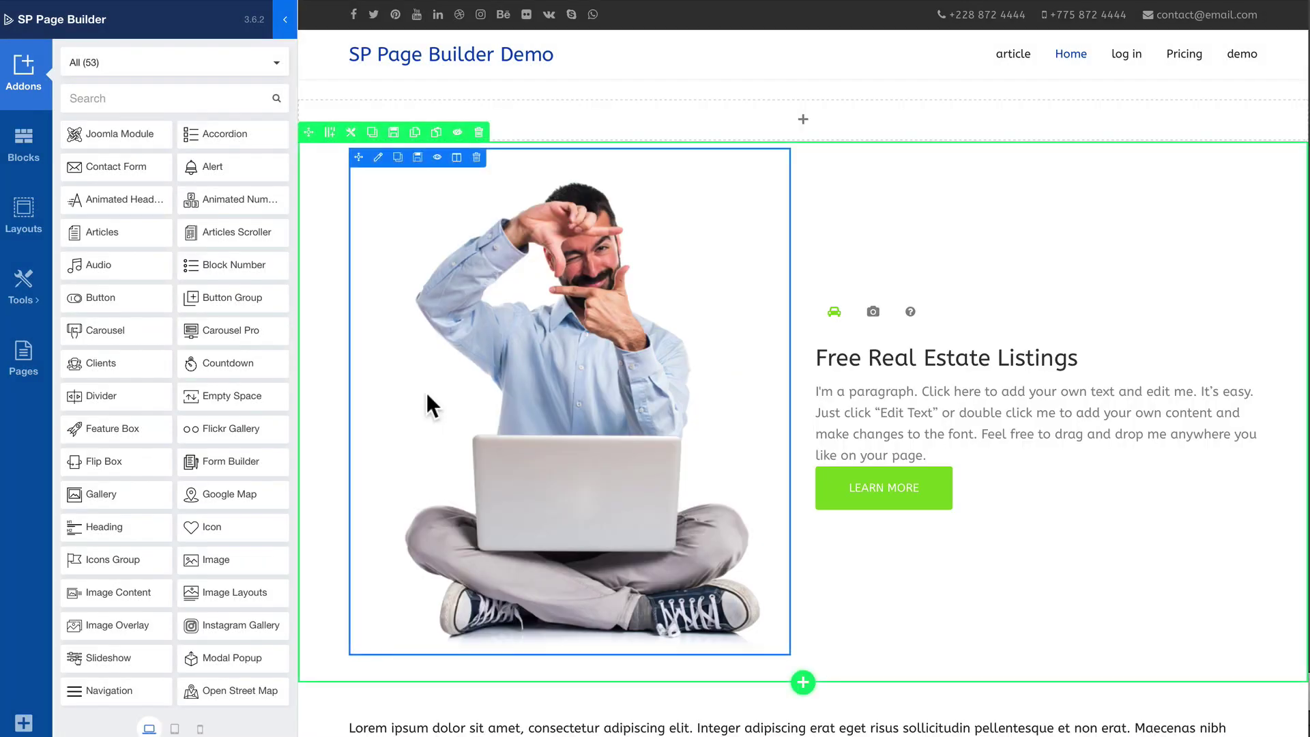
scroll(327, 406, down, 2)
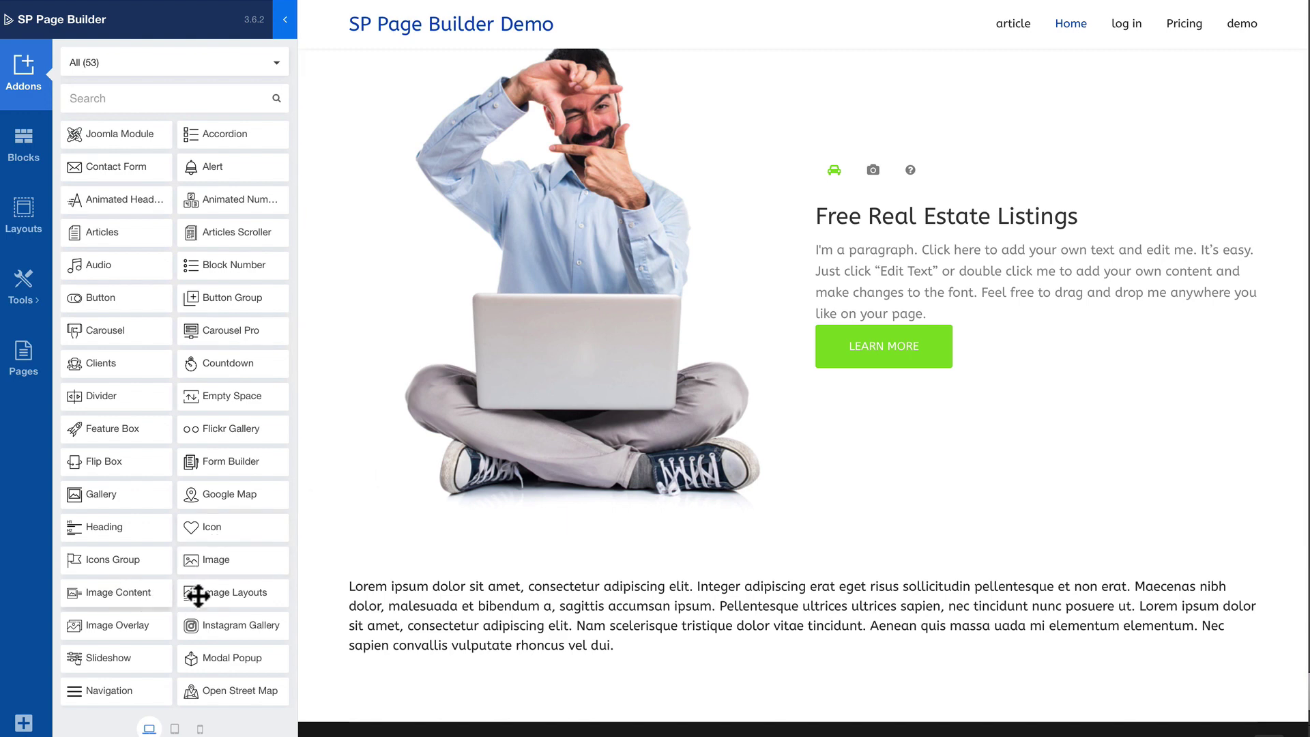
drag(198, 595, 612, 590)
scroll(612, 591, down, 5)
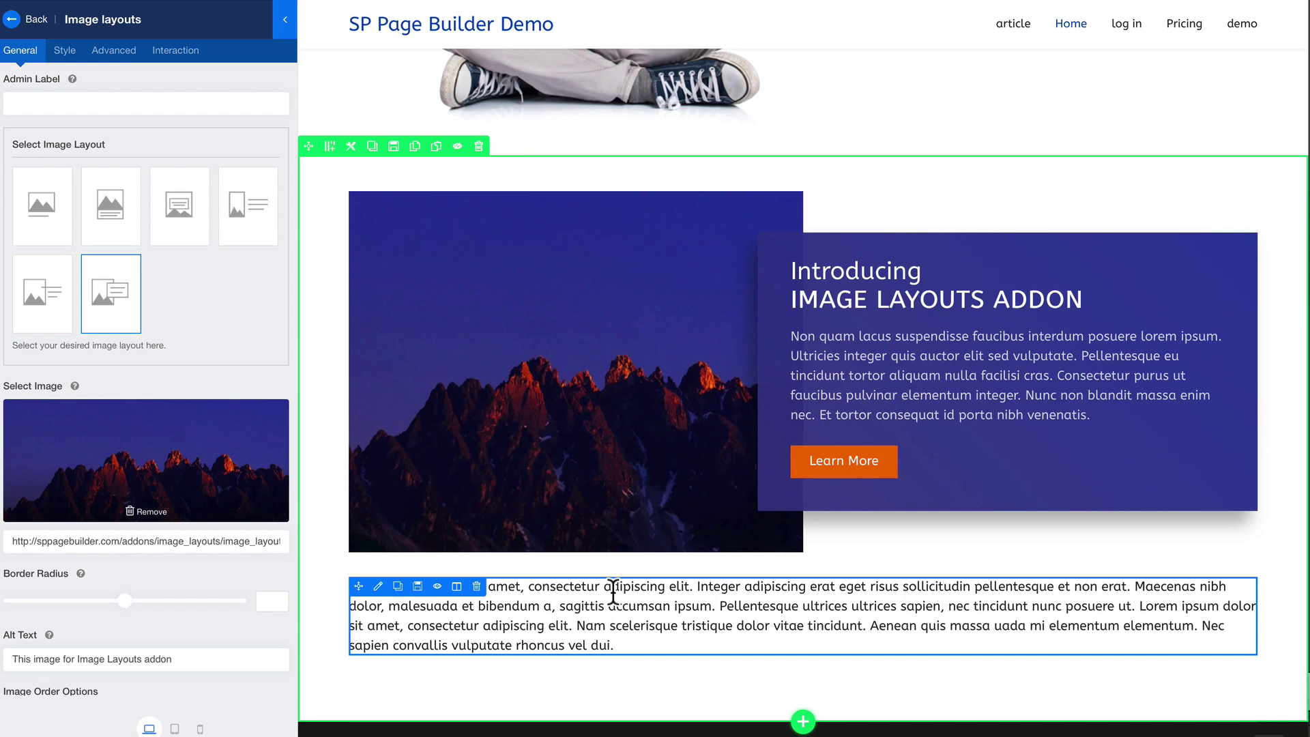
key(ctrl+s)
click(11, 21)
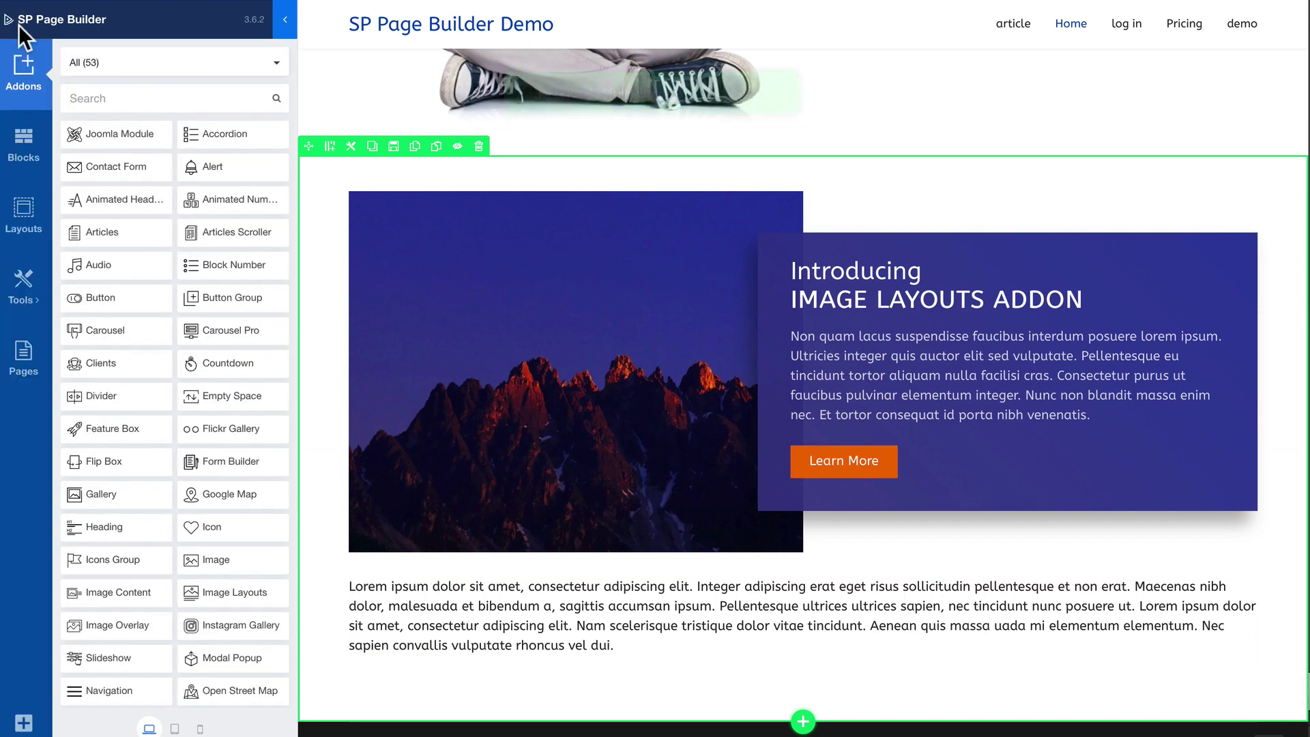
Glance over the Layouts bundles and Tools menu, then show the Pages list (Home, Hosting, blank page)
click(22, 211)
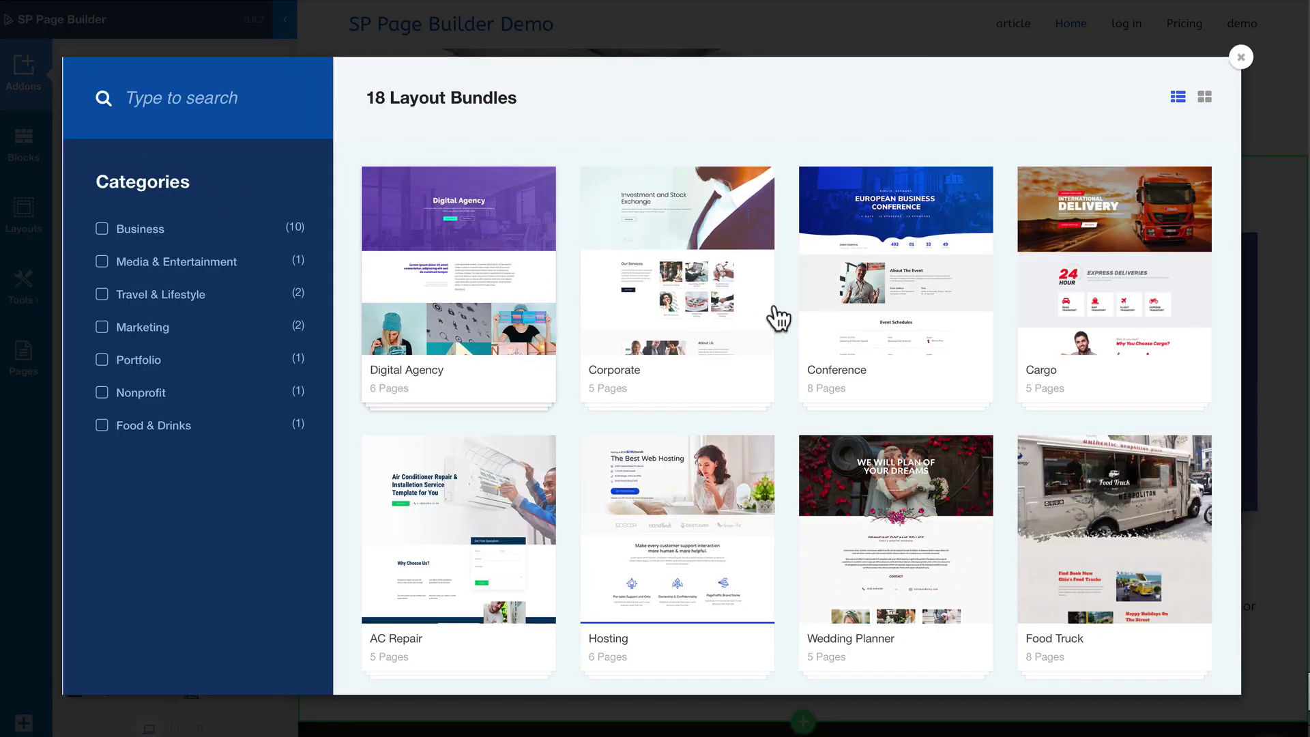
click(1241, 58)
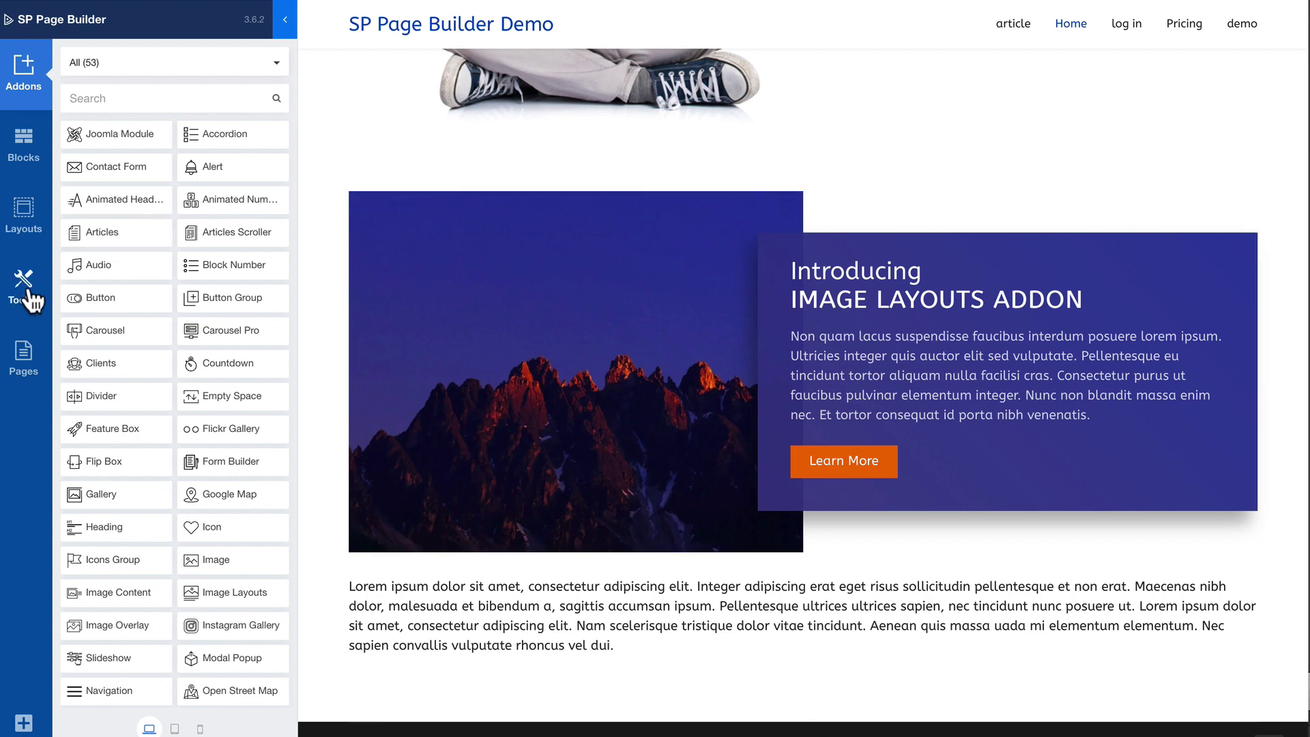
mouse_move(26, 291)
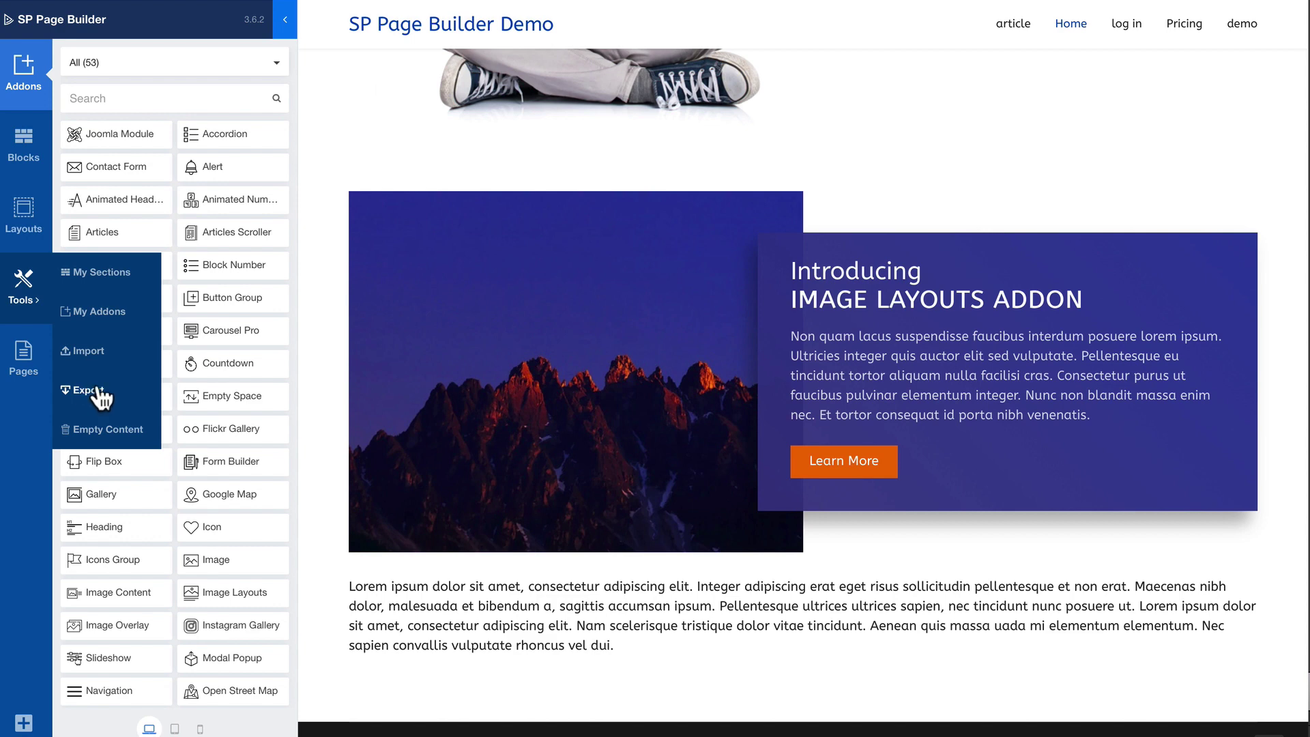
click(22, 362)
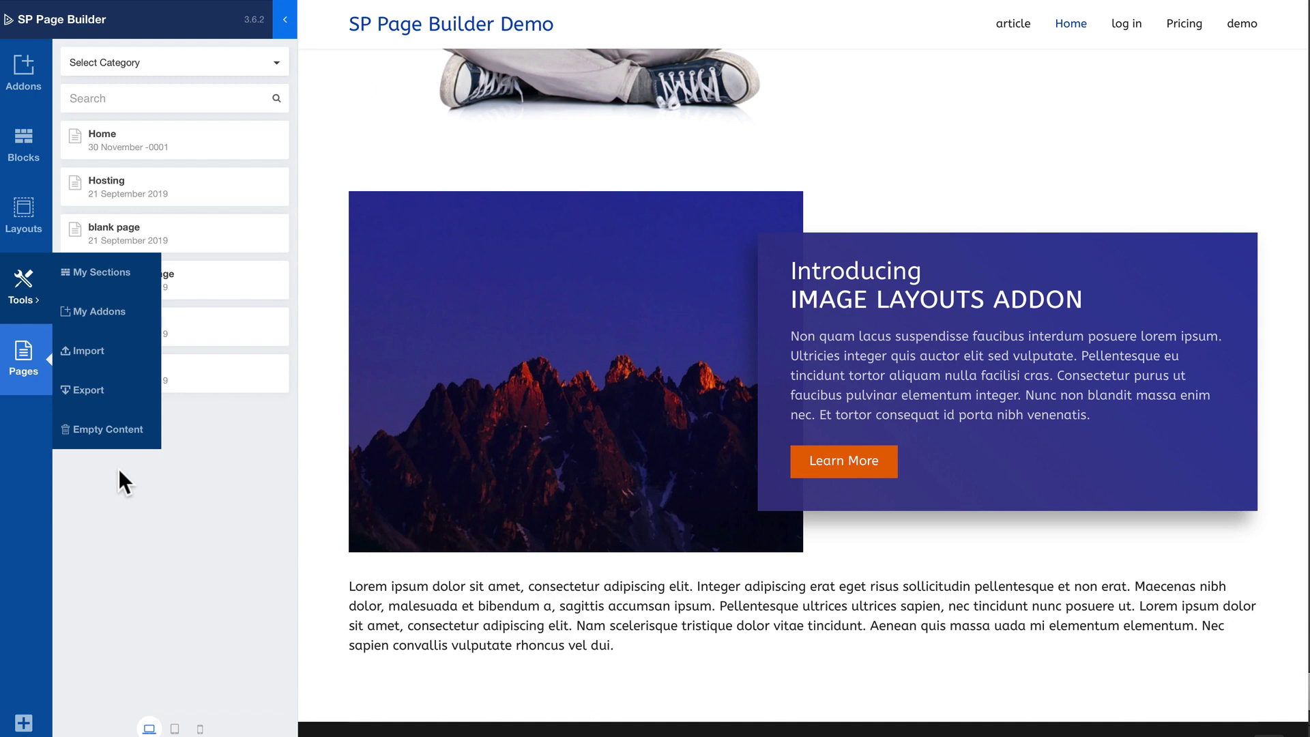
Preview the page at mobile width, scrolling through it, then switch to tablet width
click(27, 361)
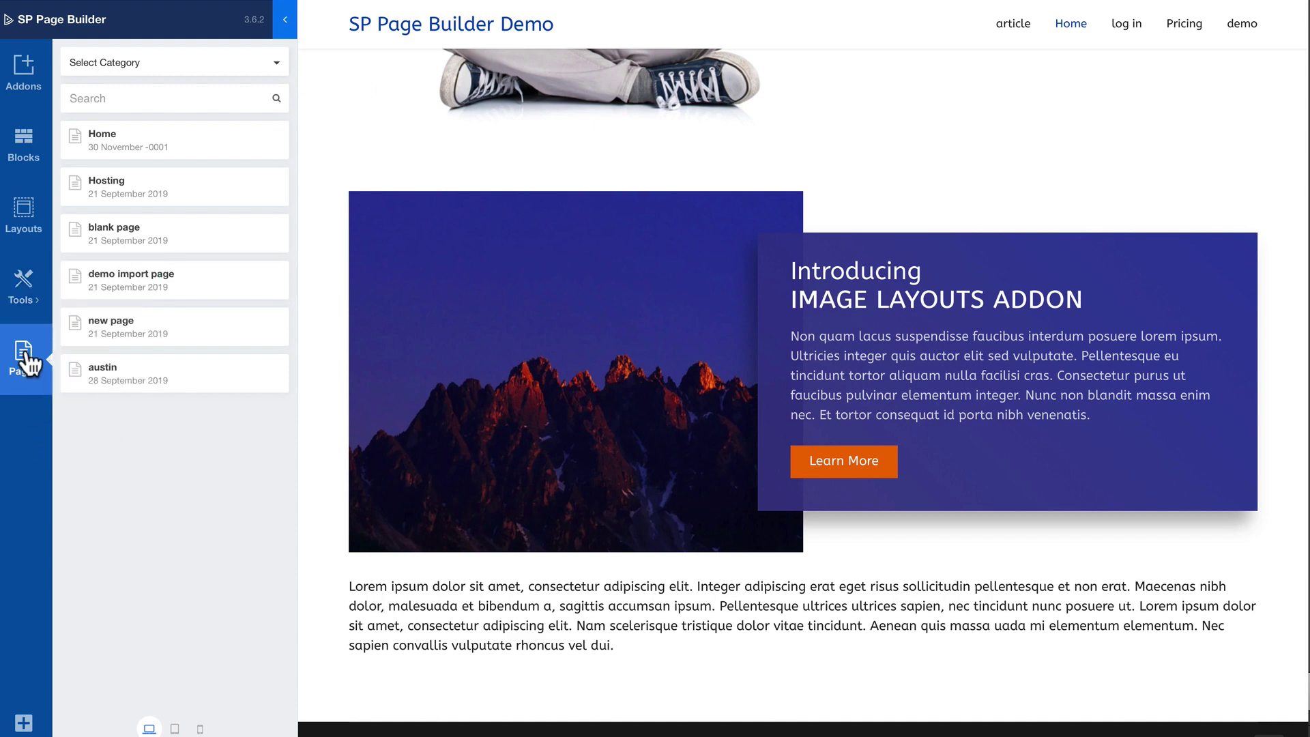
click(200, 729)
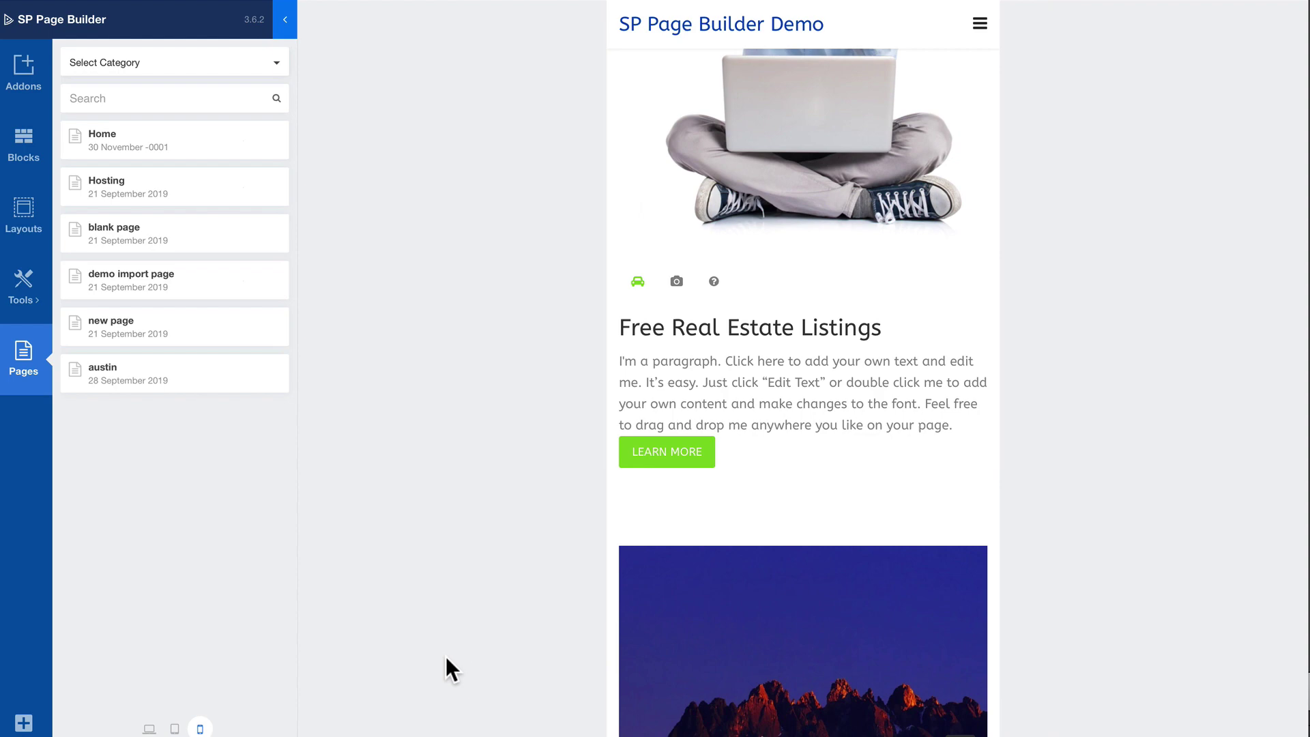
scroll(704, 593, down, 10)
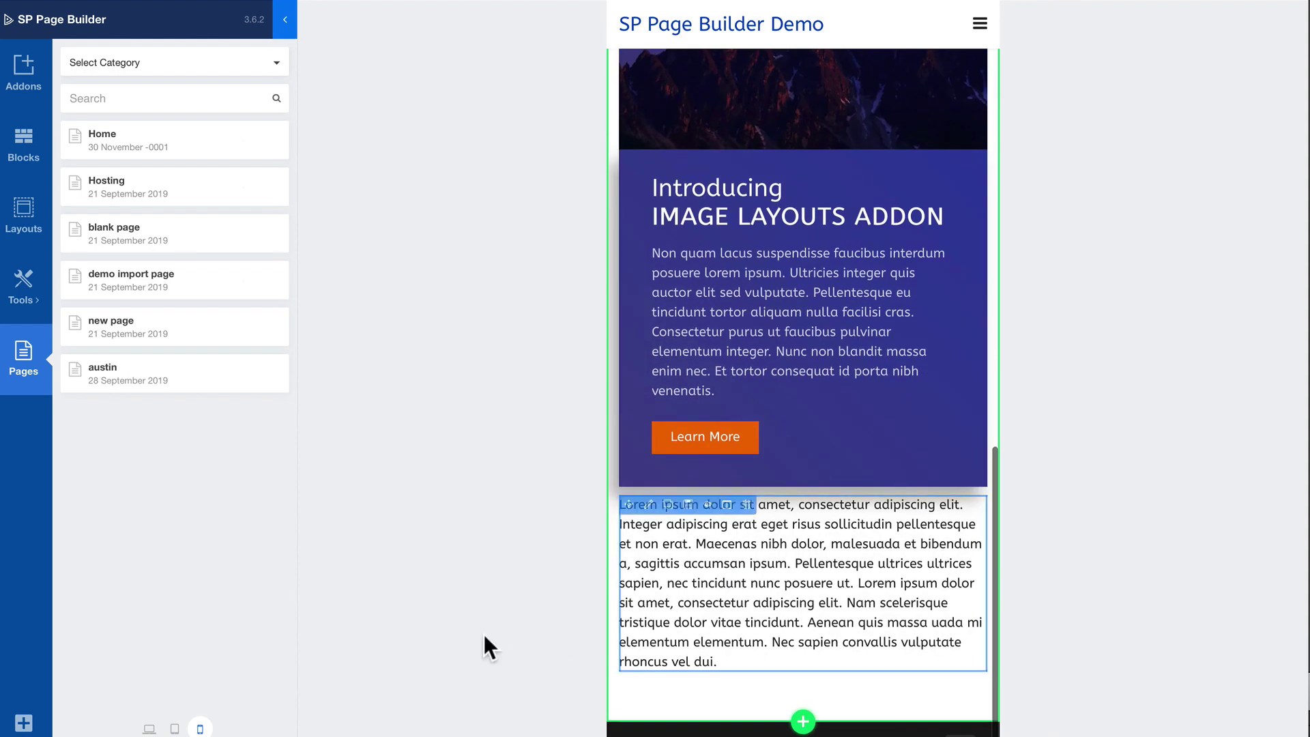
click(175, 728)
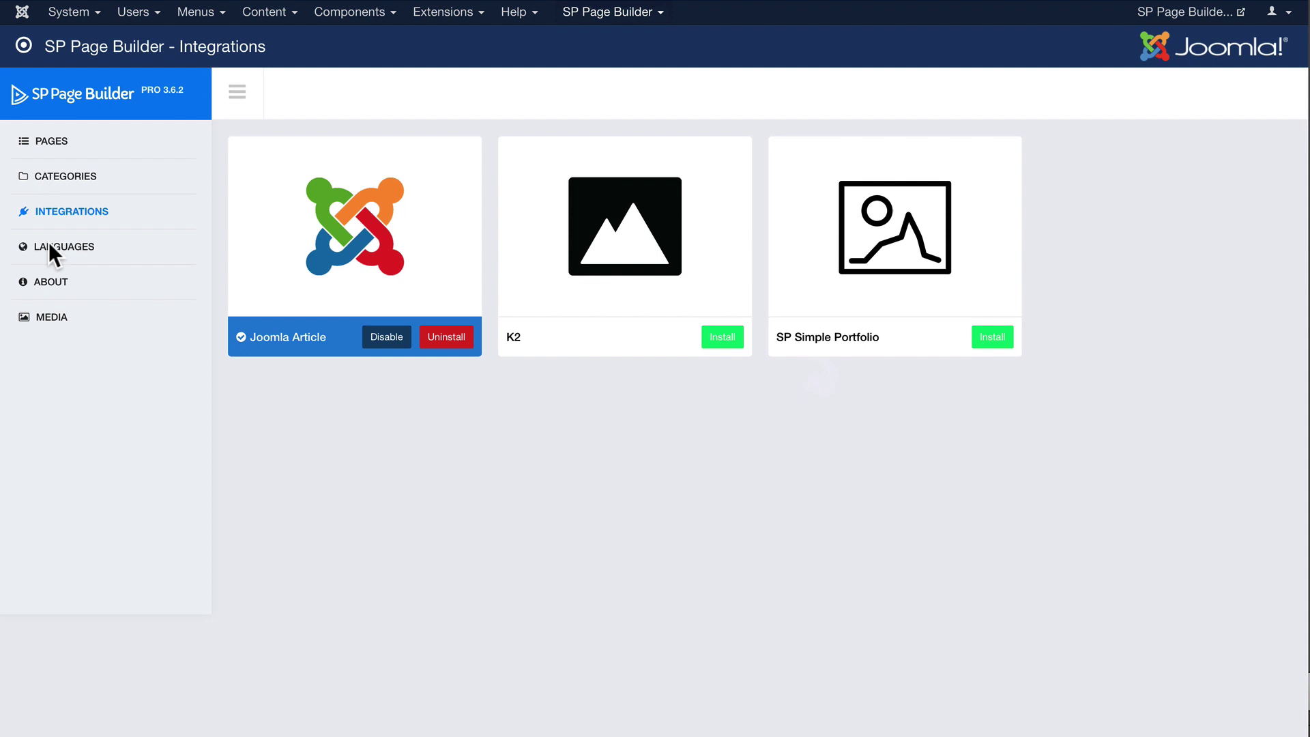
Return from Integrations to the SP Page Builder Pages list
click(46, 142)
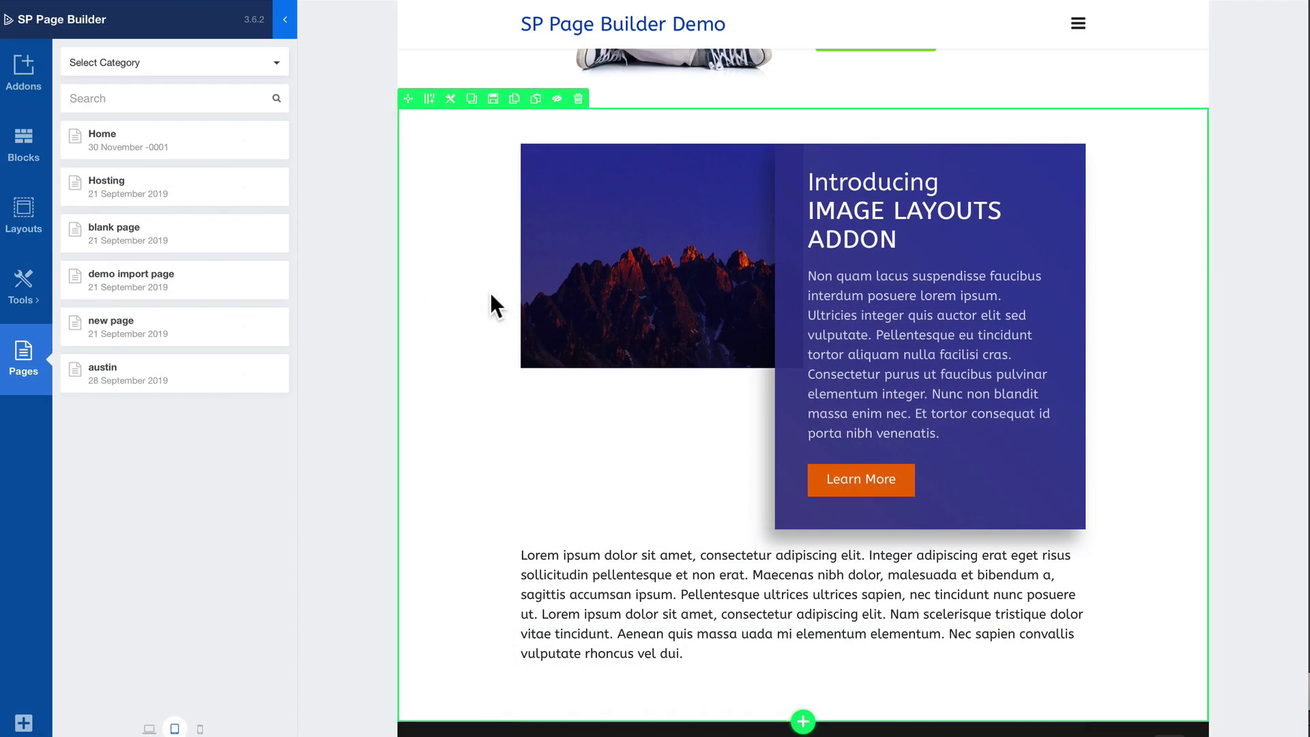
Drag a Google Map addon into the empty top row above Free Real Estate Listings
scroll(489, 292, up, 6)
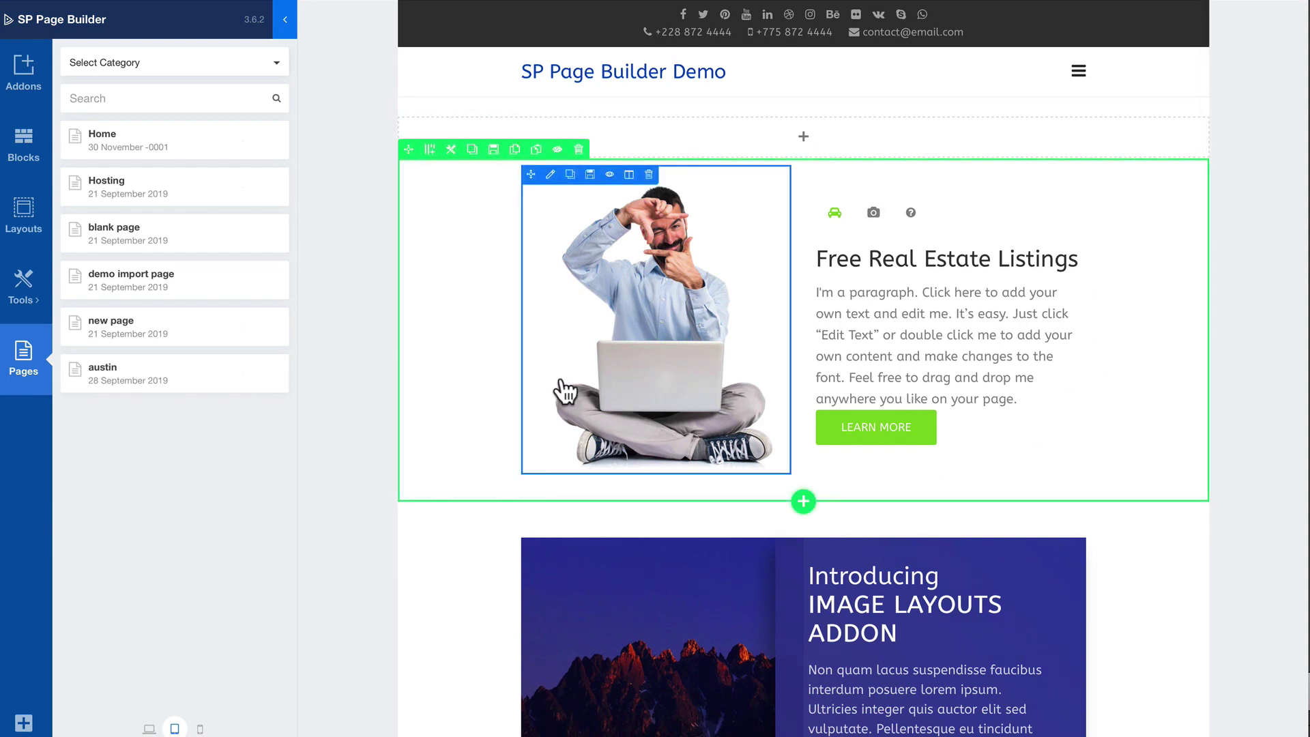
click(25, 149)
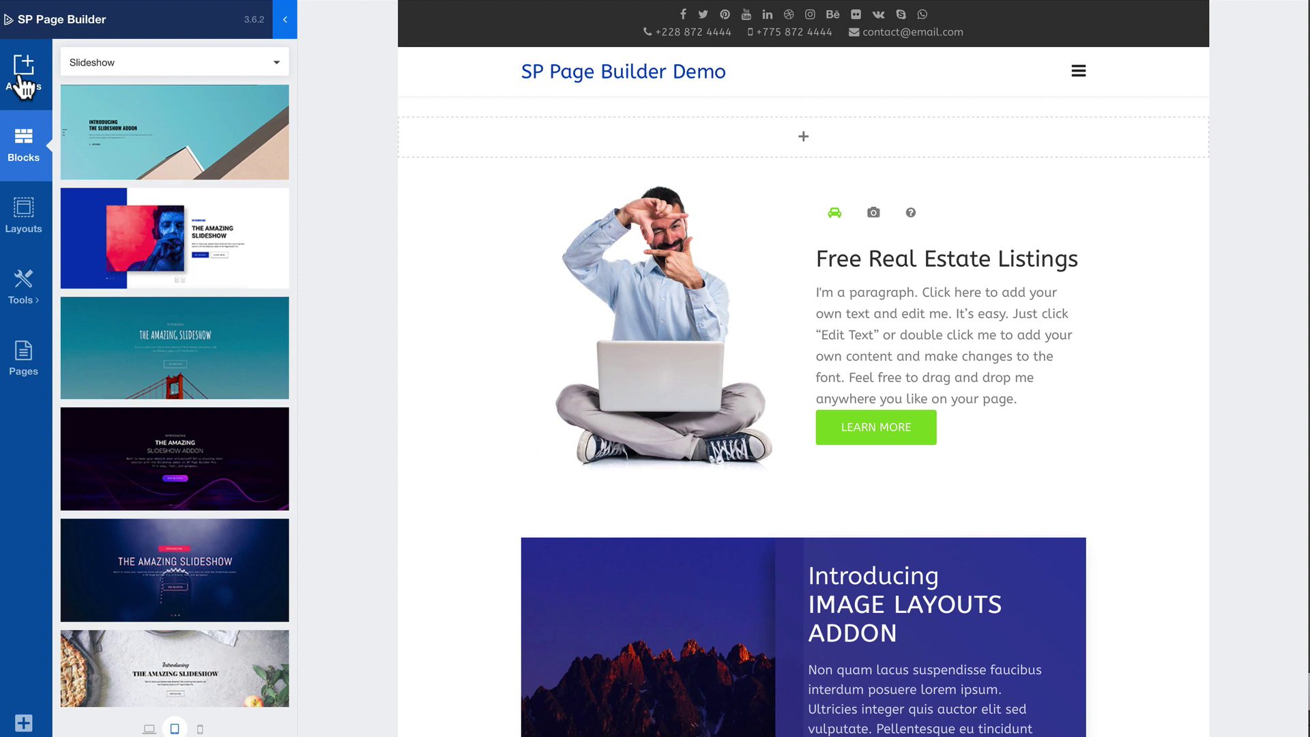
click(24, 86)
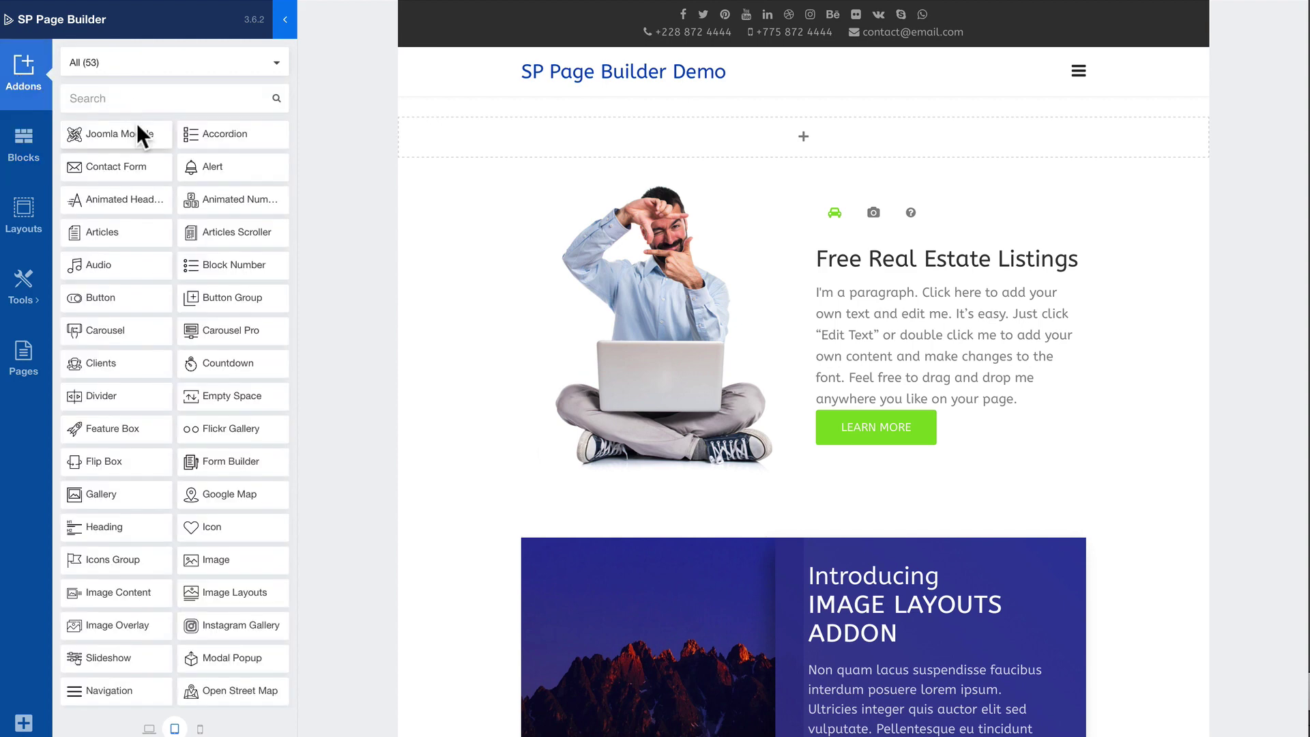
scroll(138, 126, down, 1)
scroll(138, 126, down, 5)
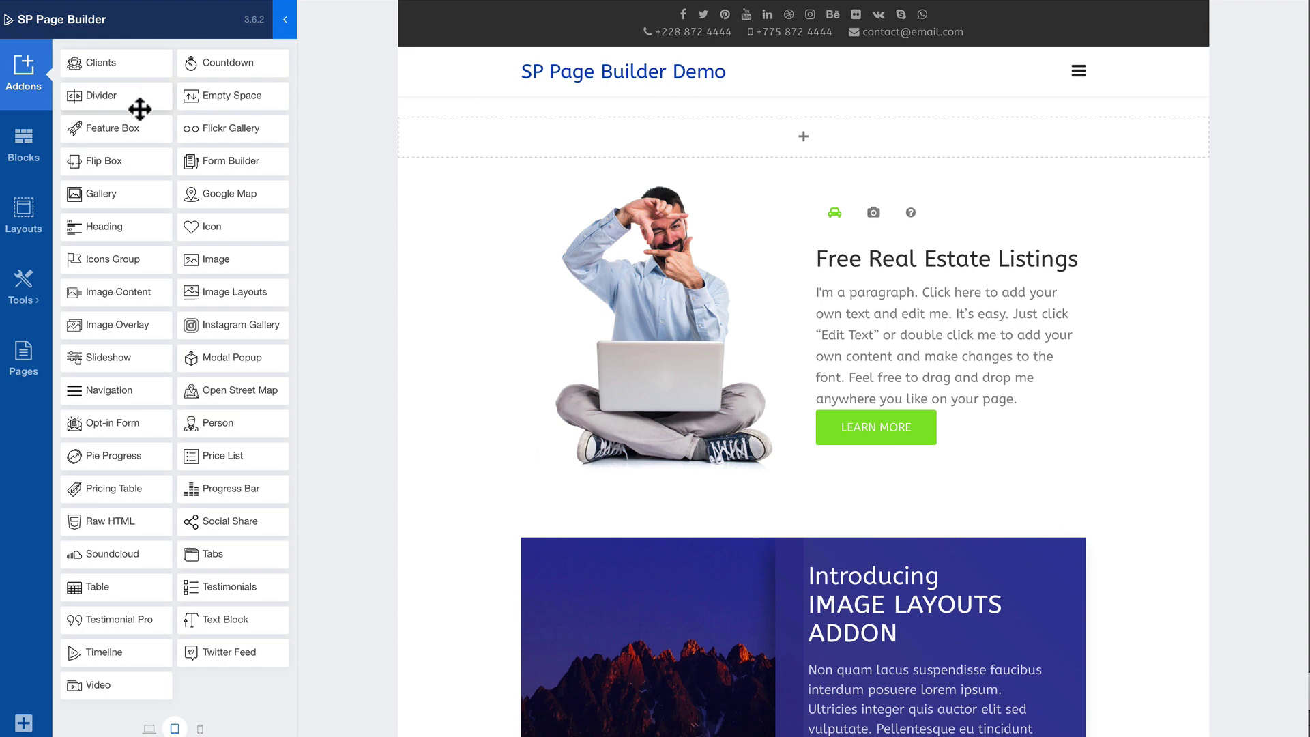
drag(210, 196, 689, 138)
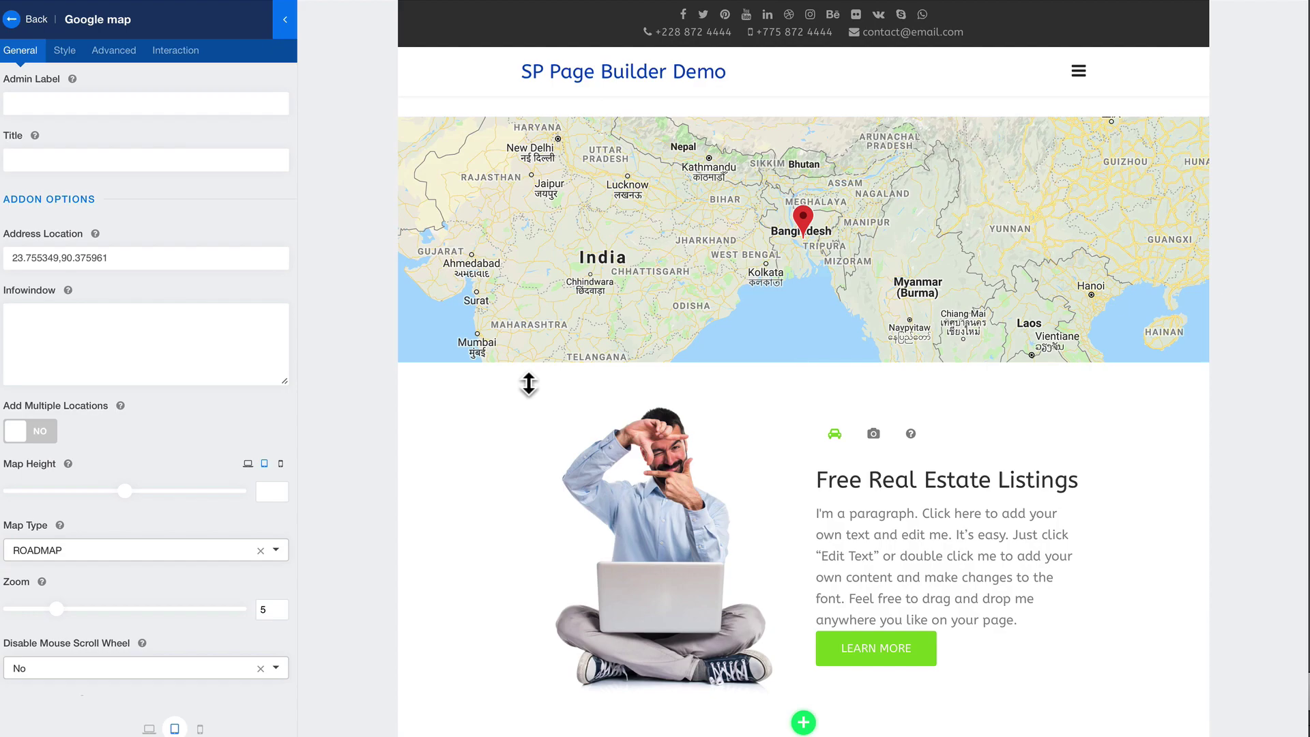